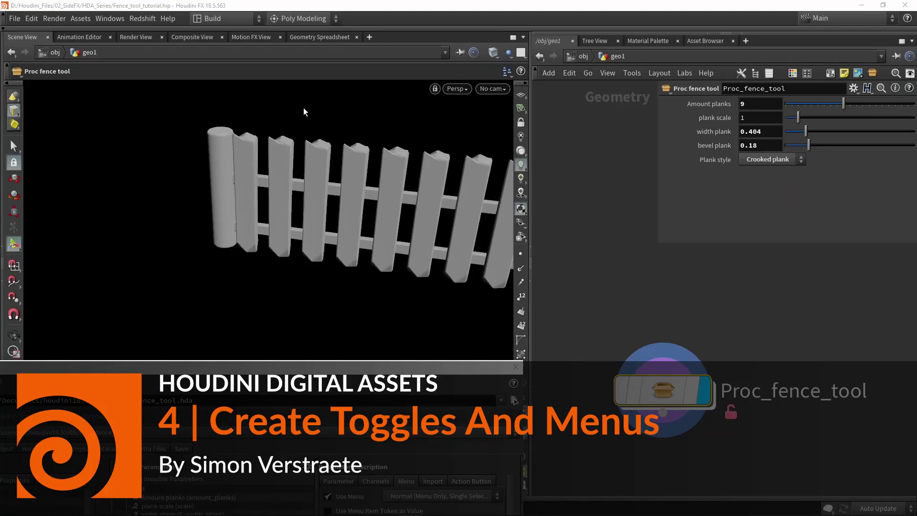
Switch the Plank style menu to Round and orbit the fence to inspect the rounded planks
{"action": "left_click", "coordinate": [755, 162]}
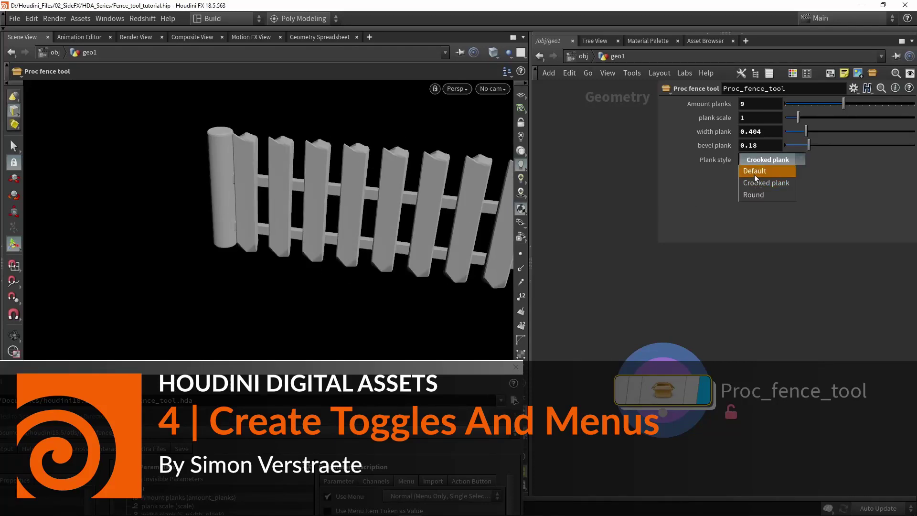
{"action": "left_click", "coordinate": [757, 193]}
{"action": "key", "text": "Escape"}
{"action": "left_click_drag", "start_coordinate": [382, 200], "coordinate": [328, 187]}
{"action": "middle_click_drag", "start_coordinate": [327, 186], "coordinate": [240, 237]}
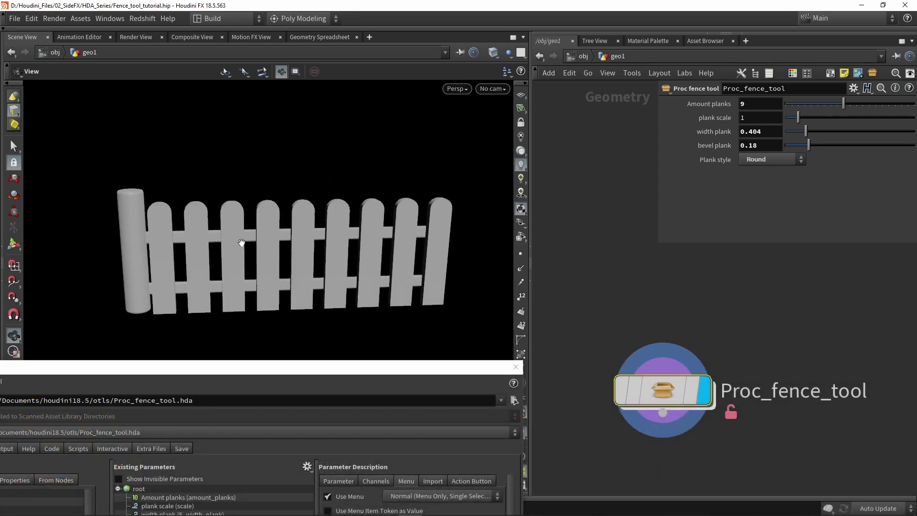
{"action": "key", "text": "Return"}
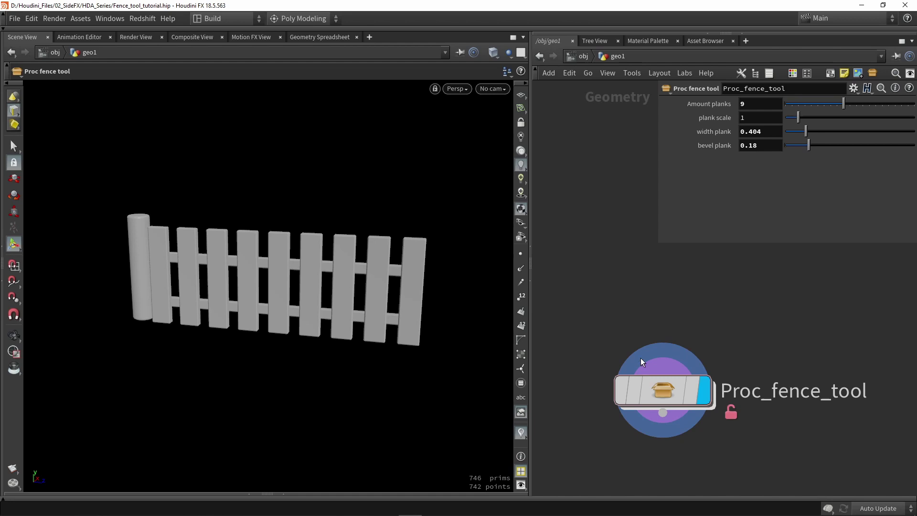
Dive inside Proc_fence_tool and select the PLANK, polybevel11 and matchsize3 chain
{"action": "double_click", "coordinate": [660, 389]}
{"action": "middle_click_drag", "start_coordinate": [659, 388], "coordinate": [666, 454]}
{"action": "scroll", "coordinate": [609, 296], "scroll_direction": "up", "scroll_amount": 3}
{"action": "left_click_drag", "start_coordinate": [606, 294], "coordinate": [670, 398]}
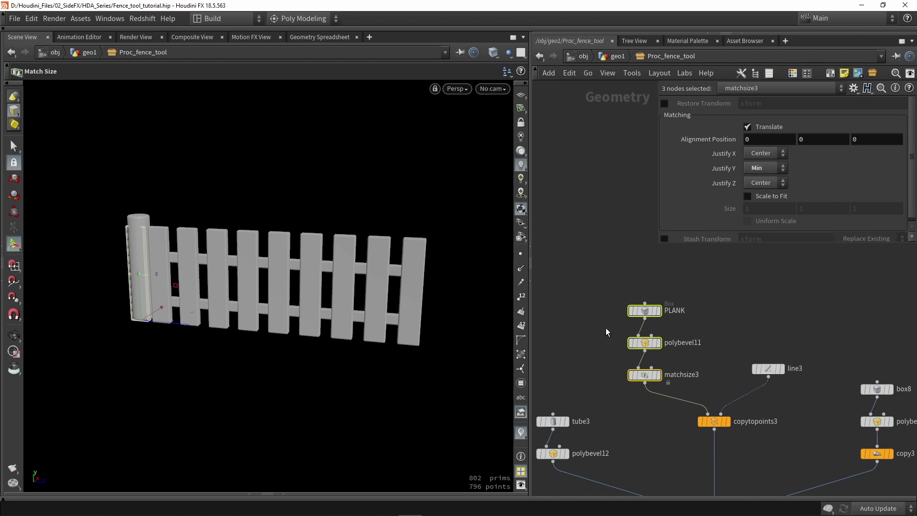
{"action": "mouse_move", "coordinate": [668, 369]}
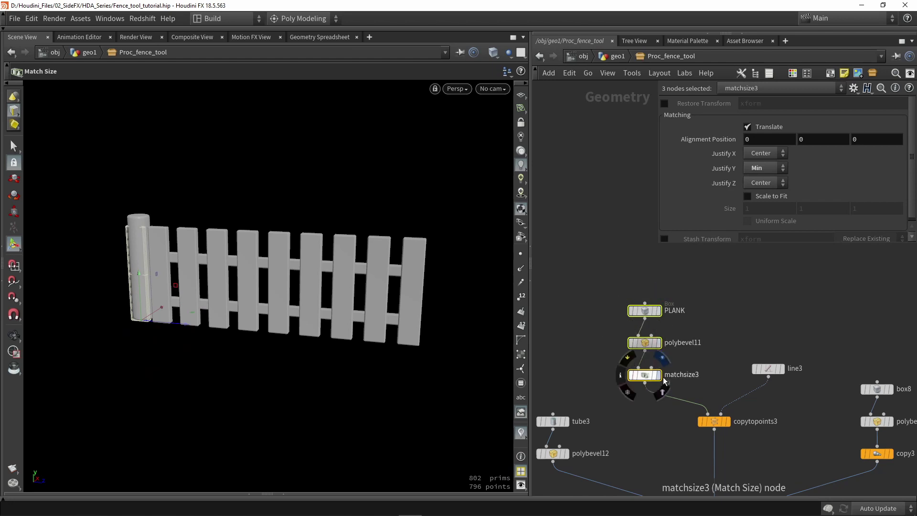
{"action": "left_click", "coordinate": [645, 375]}
{"action": "middle_click_drag", "start_coordinate": [721, 320], "coordinate": [746, 362]}
{"action": "scroll", "coordinate": [746, 362], "scroll_direction": "up", "scroll_amount": 1}
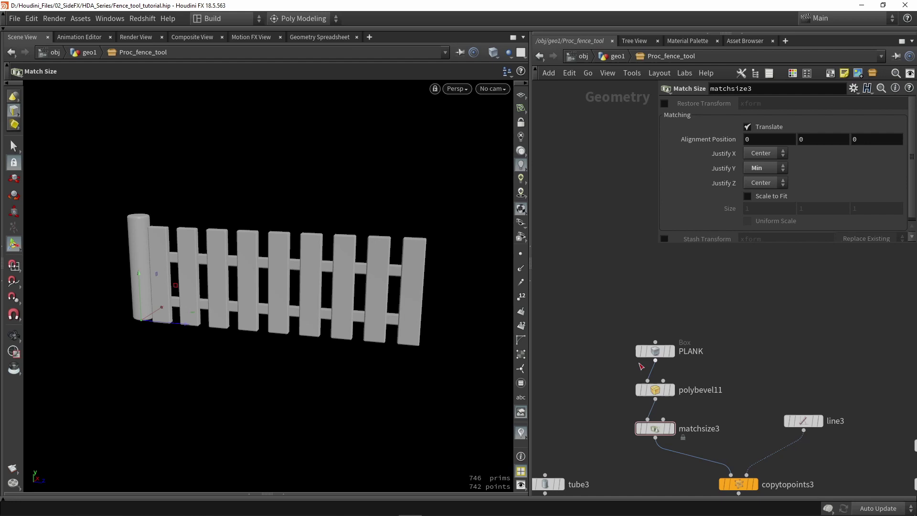
Shift PLANK and polybevel11 left and drop a duplicate of the pair beside them
{"action": "left_click_drag", "start_coordinate": [622, 331], "coordinate": [564, 324]}
{"action": "middle_click_drag", "start_coordinate": [564, 325], "coordinate": [600, 325]}
{"action": "scroll", "coordinate": [601, 329], "scroll_direction": "down", "scroll_amount": 2}
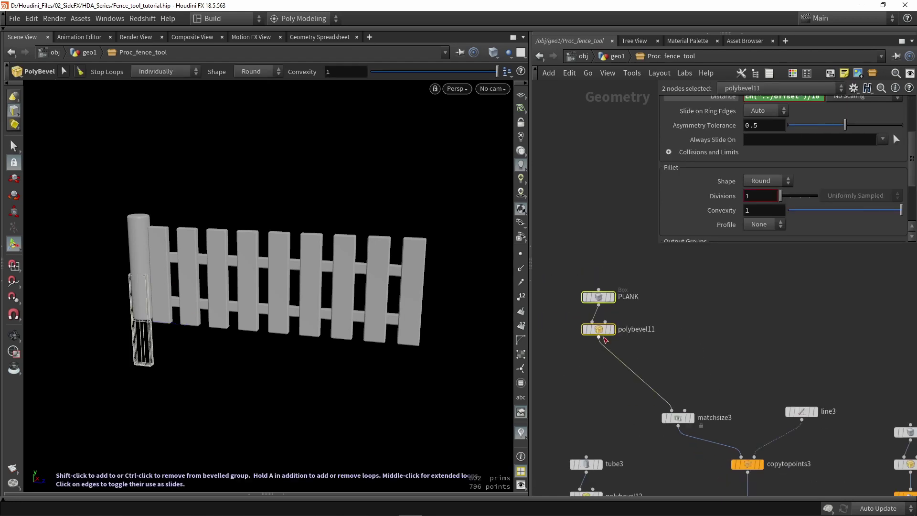
{"action": "left_click_drag", "start_coordinate": [601, 329], "coordinate": [677, 328]}
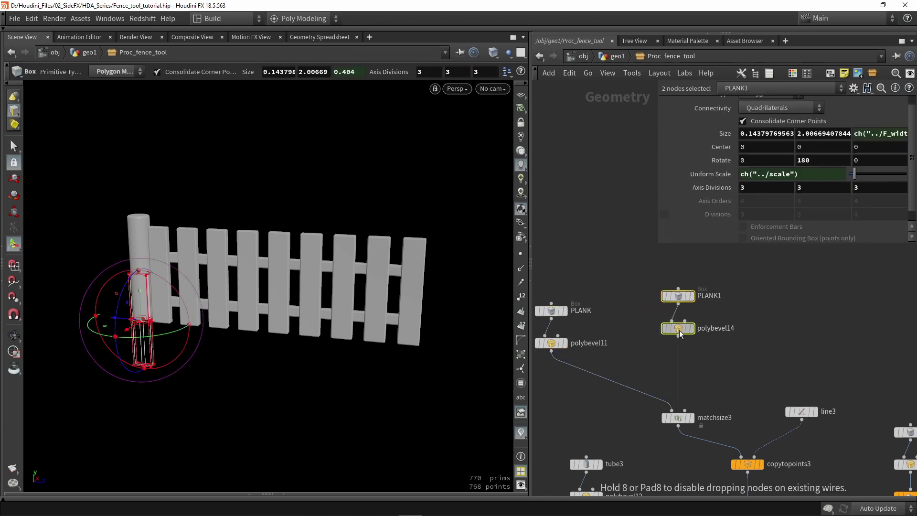
Display only the copied polybevel14 plank and orbit it into an upright view
{"action": "scroll", "coordinate": [684, 360], "scroll_direction": "up", "scroll_amount": 2}
{"action": "left_click", "coordinate": [684, 360]}
{"action": "middle_click_drag", "start_coordinate": [696, 318], "coordinate": [694, 394]}
{"action": "left_click", "coordinate": [693, 392]}
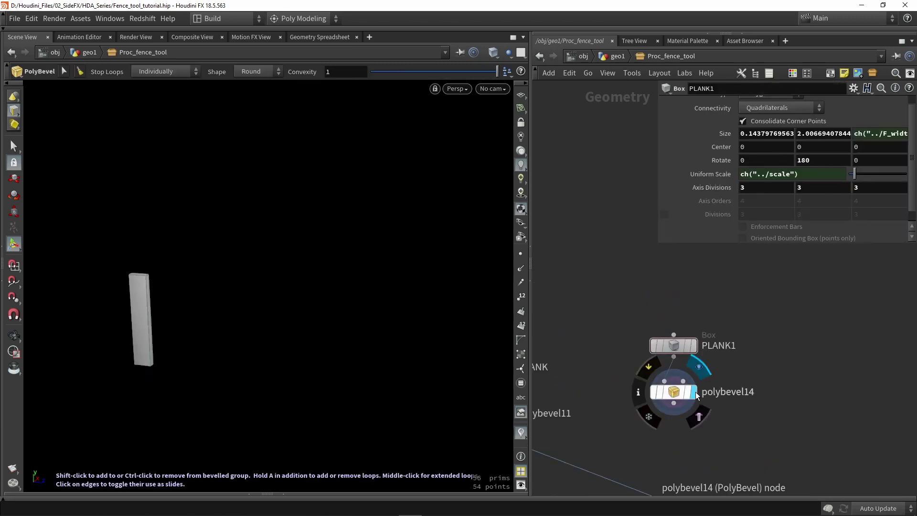
{"action": "key", "text": "Escape"}
{"action": "scroll", "coordinate": [127, 334], "scroll_direction": "up", "scroll_amount": 6}
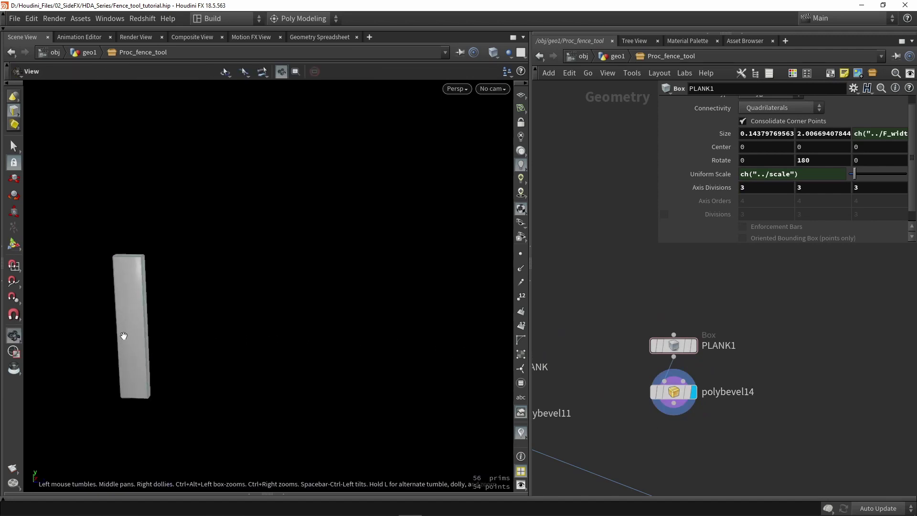
{"action": "middle_click_drag", "start_coordinate": [149, 329], "coordinate": [184, 315]}
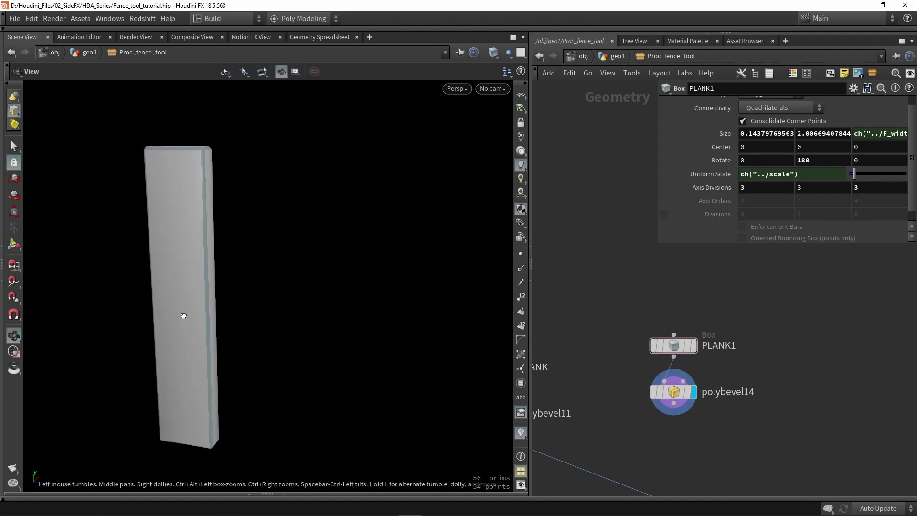
{"action": "key", "text": "Return"}
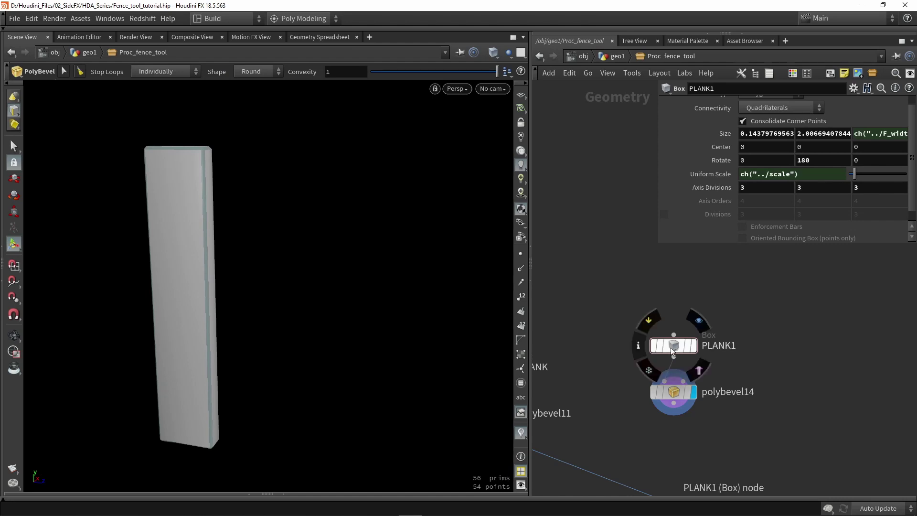
Raise PLANK1 above polybevel14 and display its plain unbevelled box in wireframe
{"action": "left_click_drag", "start_coordinate": [671, 347], "coordinate": [672, 287]}
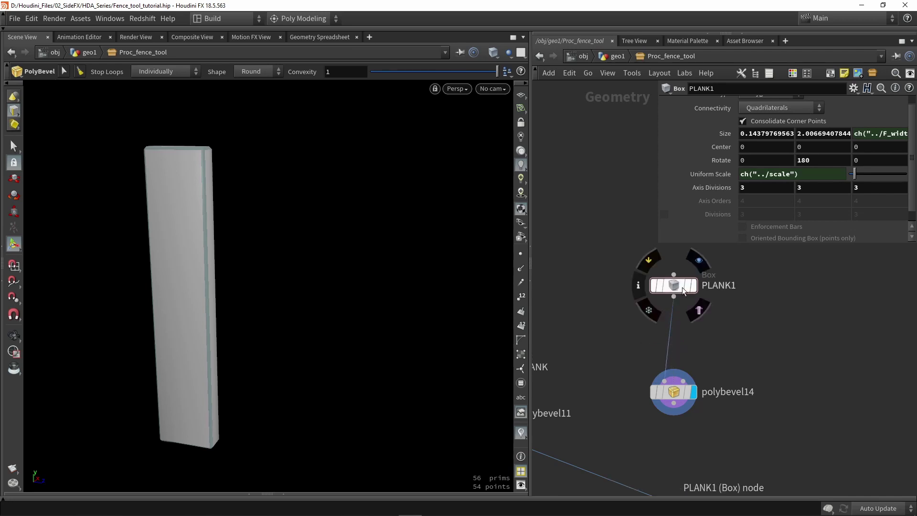
{"action": "left_click", "coordinate": [694, 287]}
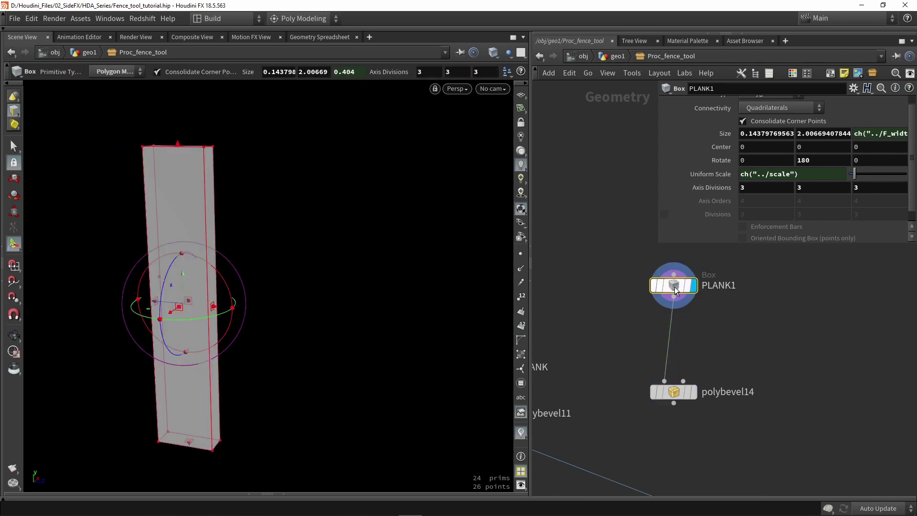
{"action": "scroll", "coordinate": [687, 231], "scroll_direction": "up", "scroll_amount": 1}
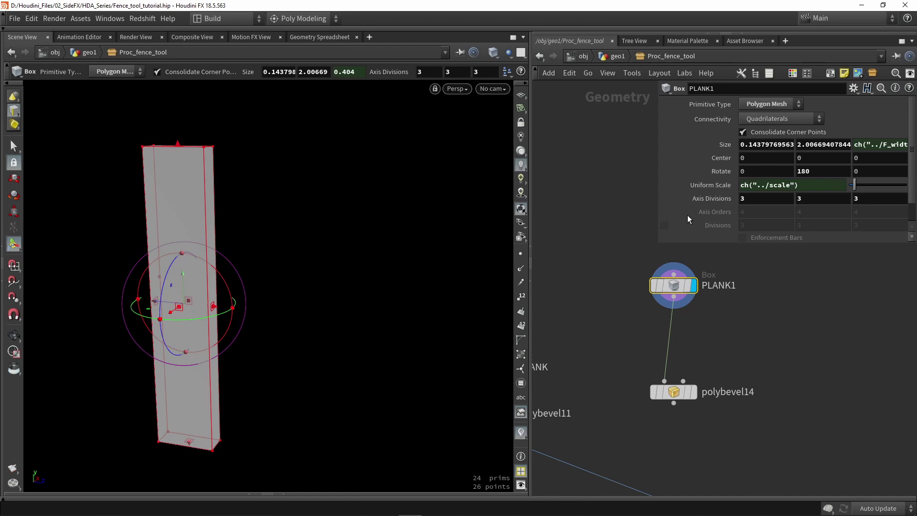
{"action": "key", "text": "Escape"}
{"action": "mouse_move", "coordinate": [267, 239]}
{"action": "left_mouse_down"}
{"action": "mouse_move", "coordinate": [289, 240]}
{"action": "mouse_move", "coordinate": [143, 240]}
{"action": "mouse_move", "coordinate": [272, 233]}
{"action": "left_mouse_up"}
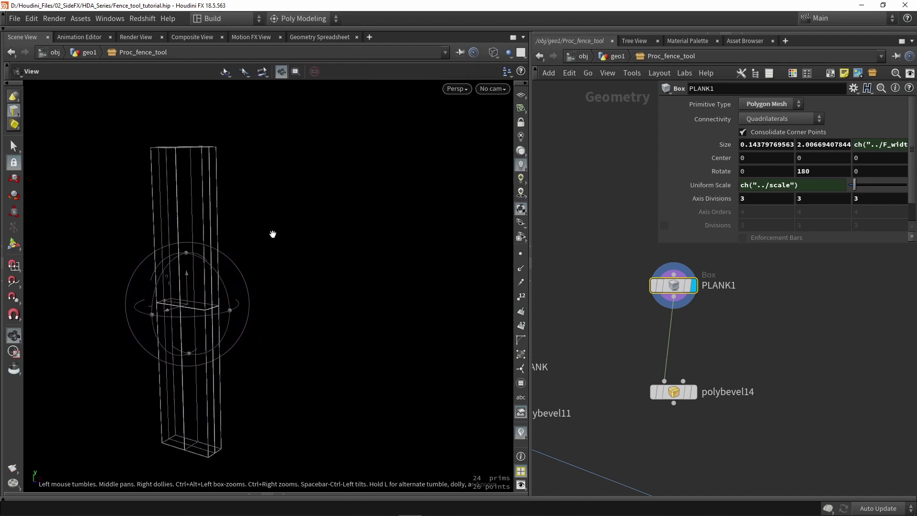
{"action": "key", "text": "Return"}
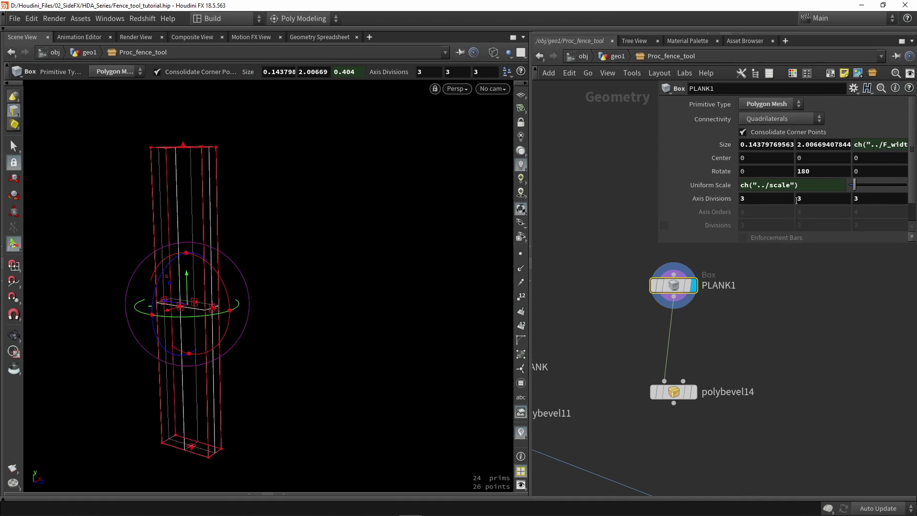
{"action": "left_click", "coordinate": [734, 344]}
Insert a Point Jitter between PLANK1 and polybevel14, display it shaded, and set Scale to 0.3
{"action": "key", "text": "Tab"}
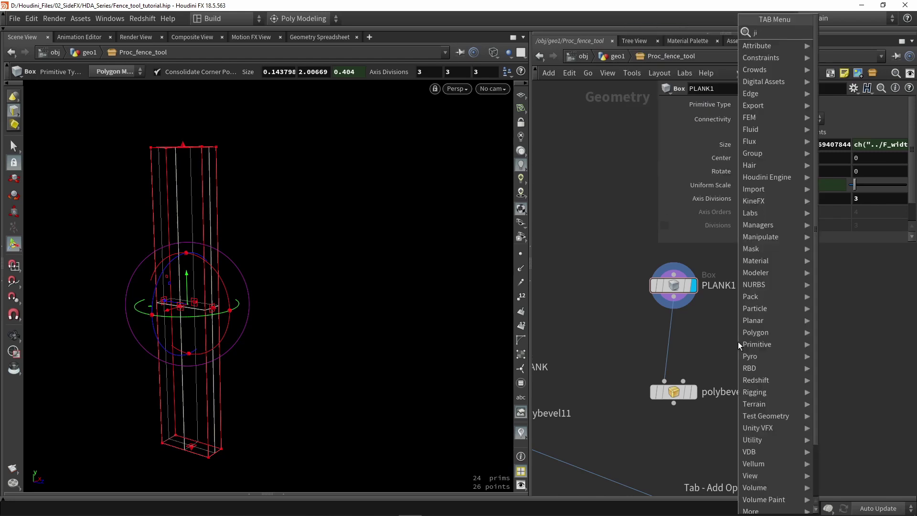
{"action": "key", "text": "Return"}
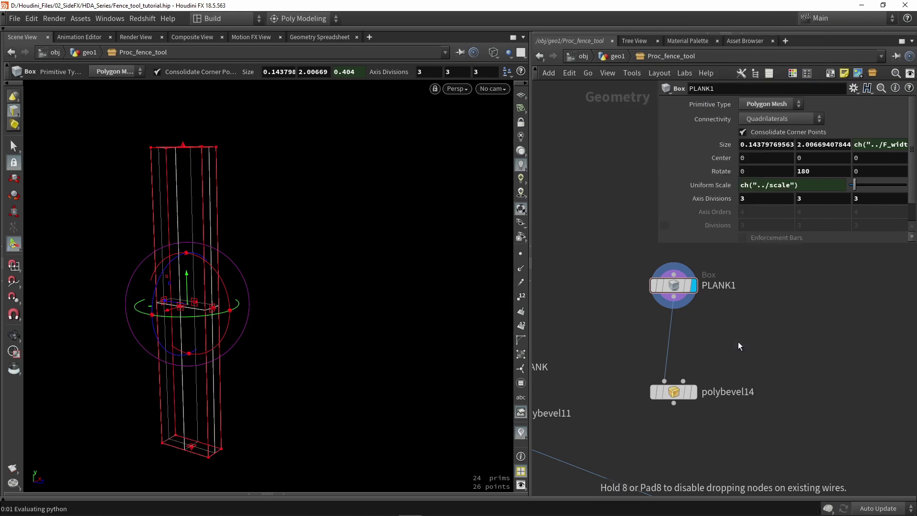
{"action": "left_click", "coordinate": [738, 343]}
{"action": "left_click_drag", "start_coordinate": [690, 342], "coordinate": [669, 343]}
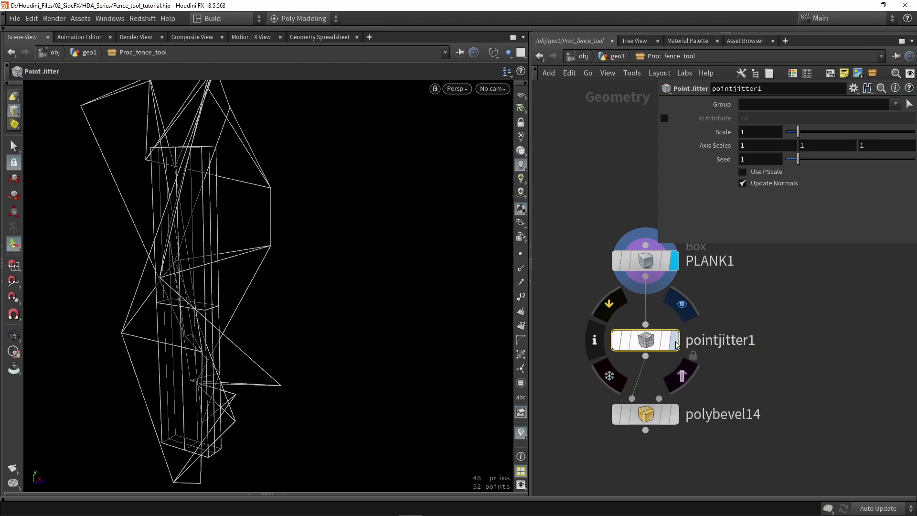
{"action": "left_click", "coordinate": [673, 342]}
{"action": "key", "text": "w"}
{"action": "key", "text": "Escape"}
{"action": "mouse_move", "coordinate": [282, 296]}
{"action": "left_mouse_down"}
{"action": "mouse_move", "coordinate": [257, 286]}
{"action": "mouse_move", "coordinate": [277, 293]}
{"action": "left_mouse_up"}
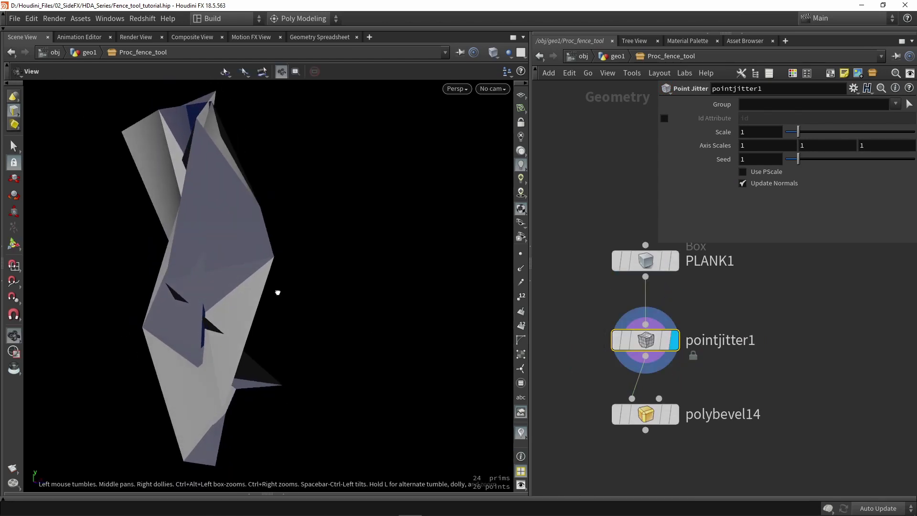
{"action": "key", "text": "Return"}
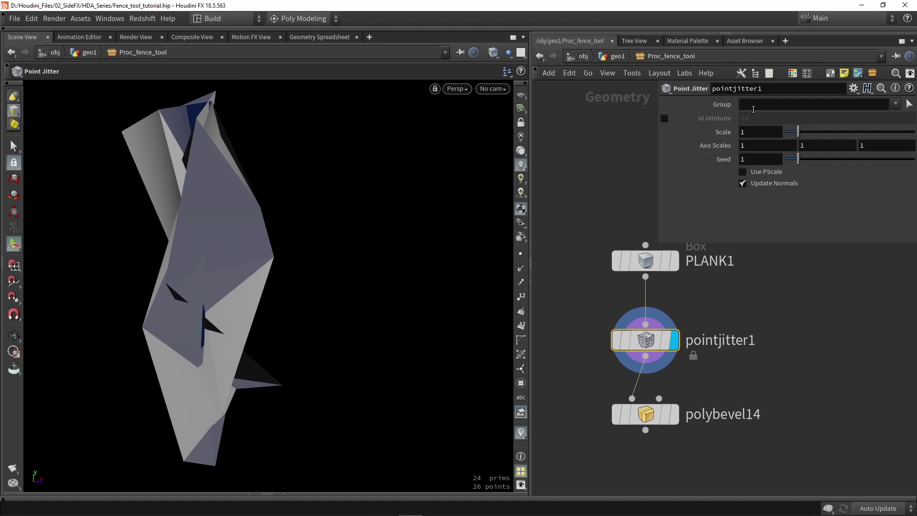
{"action": "left_click", "coordinate": [743, 133]}
{"action": "key", "text": "Return"}
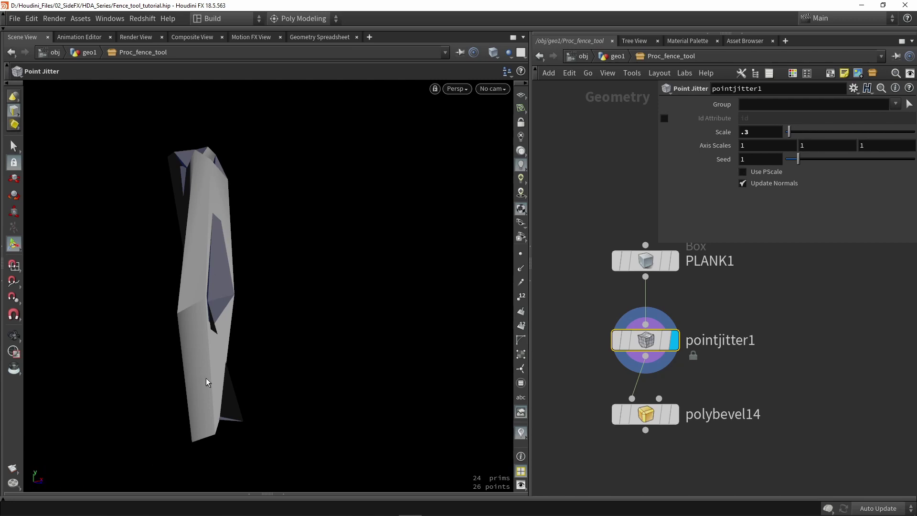
Set the first and third Point Jitter Axis Scales to 0 and orbit the straightened plank
{"action": "left_click", "coordinate": [762, 143]}
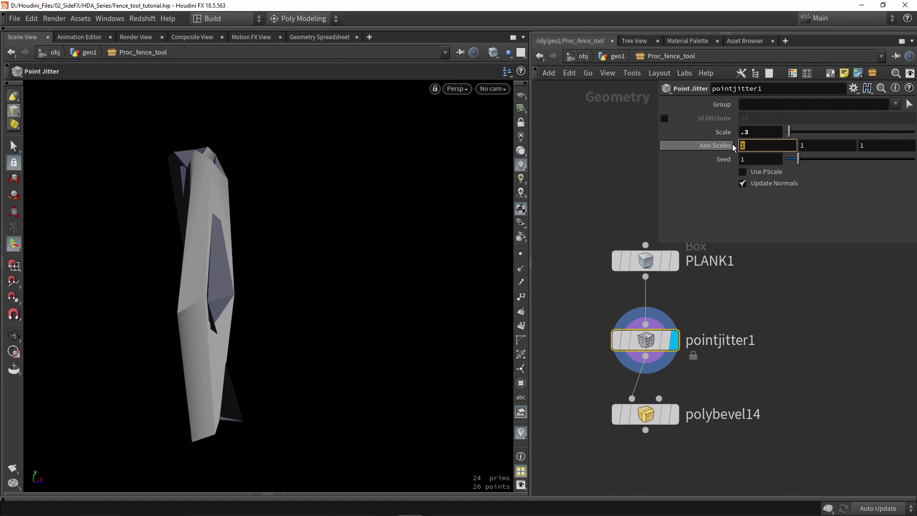
{"action": "type", "text": "0"}
{"action": "double_click", "coordinate": [860, 146]}
{"action": "type", "text": "0"}
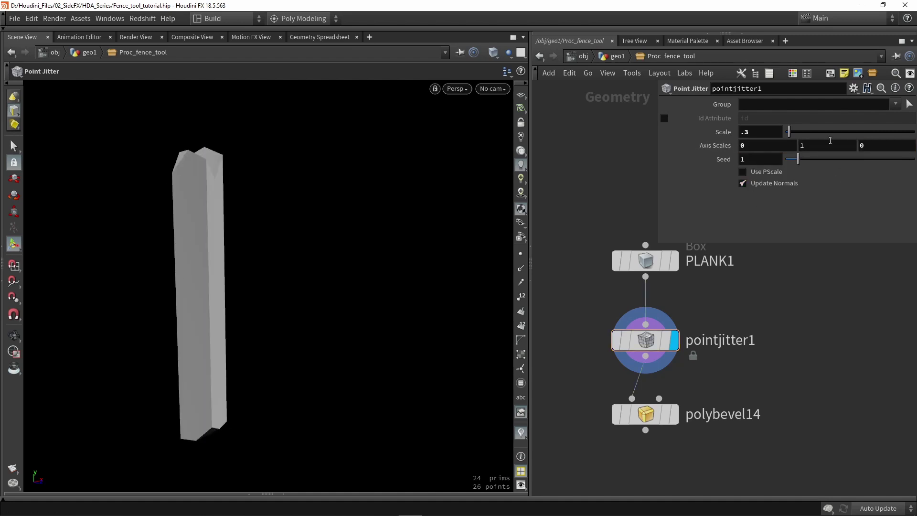
{"action": "left_click_drag", "start_coordinate": [247, 242], "coordinate": [232, 262]}
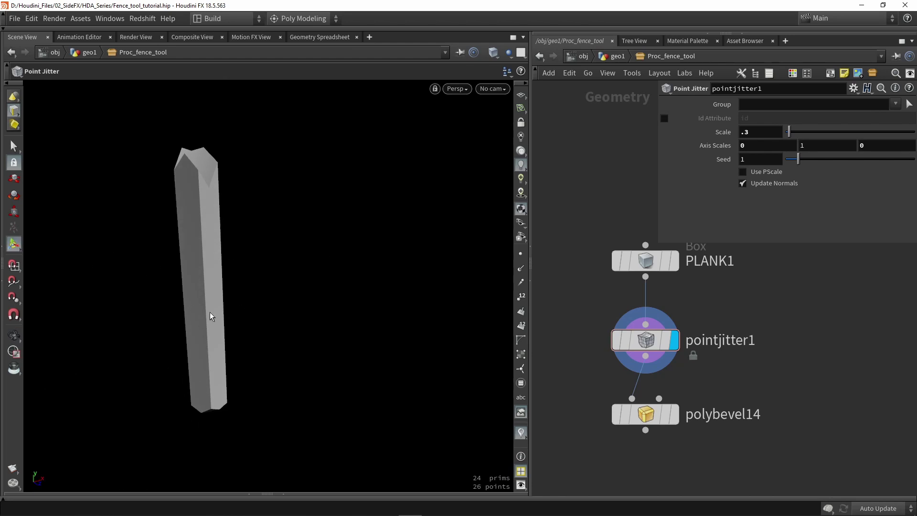
{"action": "left_click_drag", "start_coordinate": [211, 316], "coordinate": [363, 301]}
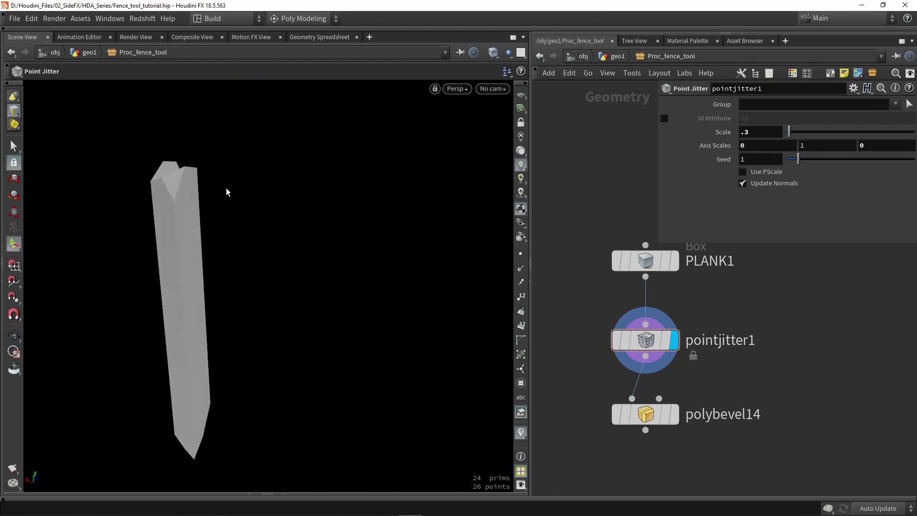
{"action": "left_click_drag", "start_coordinate": [227, 192], "coordinate": [131, 170]}
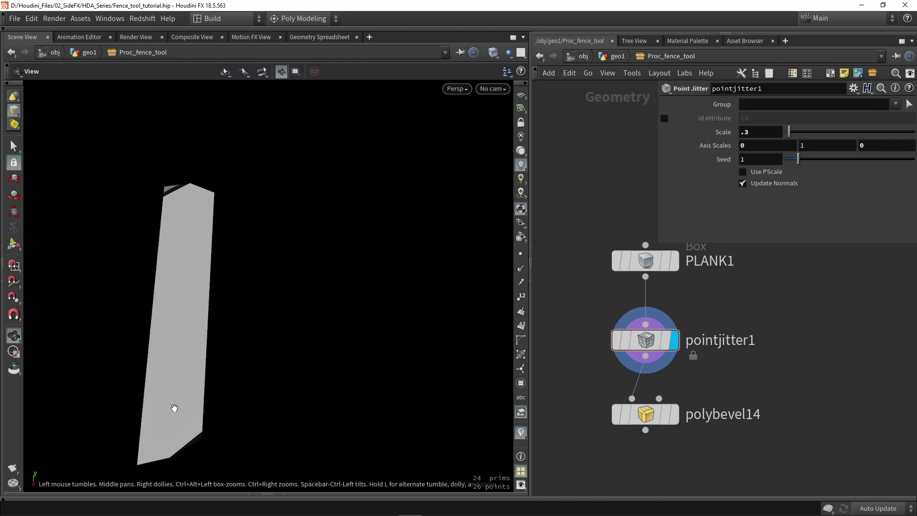
{"action": "left_click_drag", "start_coordinate": [174, 407], "coordinate": [472, 268]}
Change the Axis Scales to 0.1, 1, 0.1 for a slightly jittered plank
{"action": "left_click", "coordinate": [780, 145]}
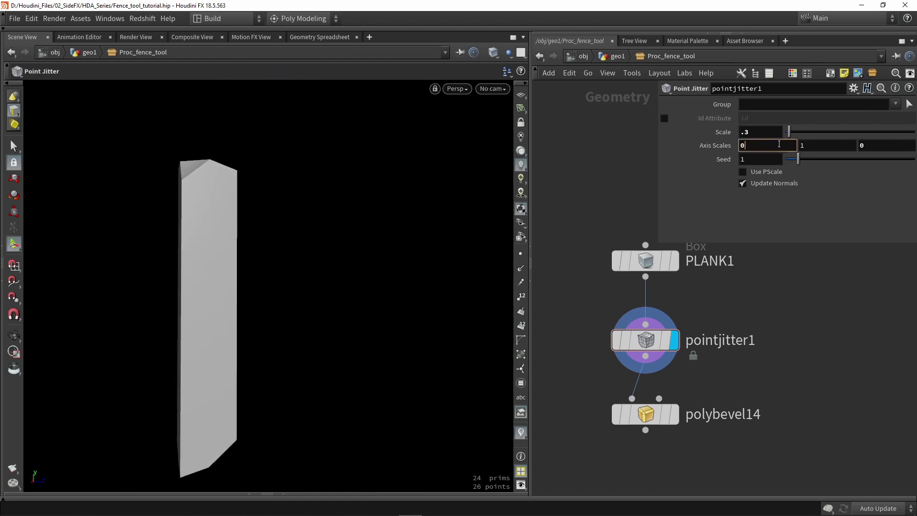
{"action": "left_click", "coordinate": [894, 145]}
{"action": "type", "text": ".1"}
{"action": "key", "text": "Return"}
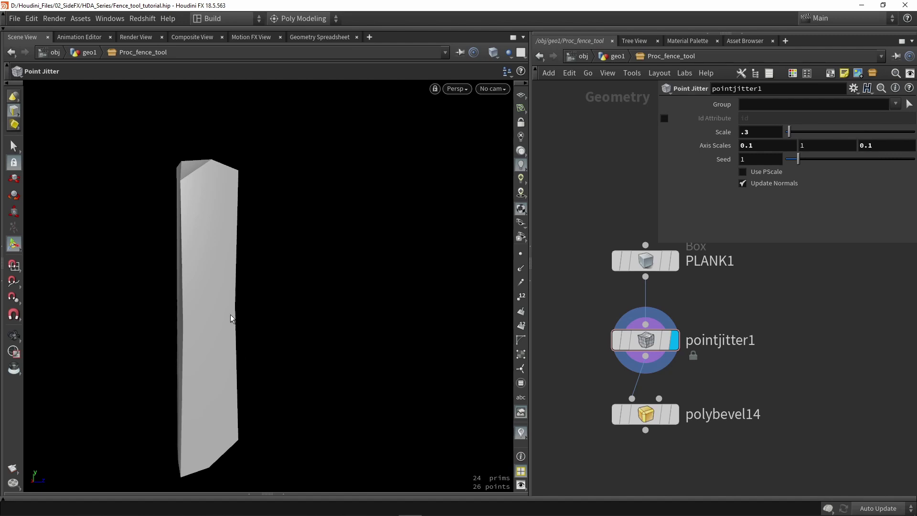
{"action": "key", "text": "Escape"}
{"action": "left_click_drag", "start_coordinate": [221, 377], "coordinate": [268, 382]}
{"action": "key", "text": "Return"}
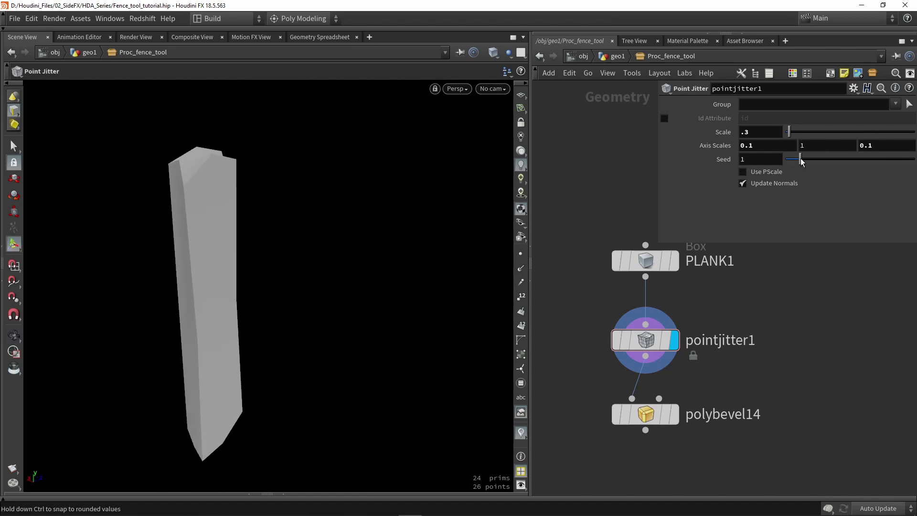
Change the jitter Seed to 1.89 and orbit to check the reshaped plank
{"action": "left_click_drag", "start_coordinate": [801, 159], "coordinate": [811, 160]}
{"action": "key", "text": "Escape"}
{"action": "left_click_drag", "start_coordinate": [232, 257], "coordinate": [307, 211]}
{"action": "key", "text": "Return"}
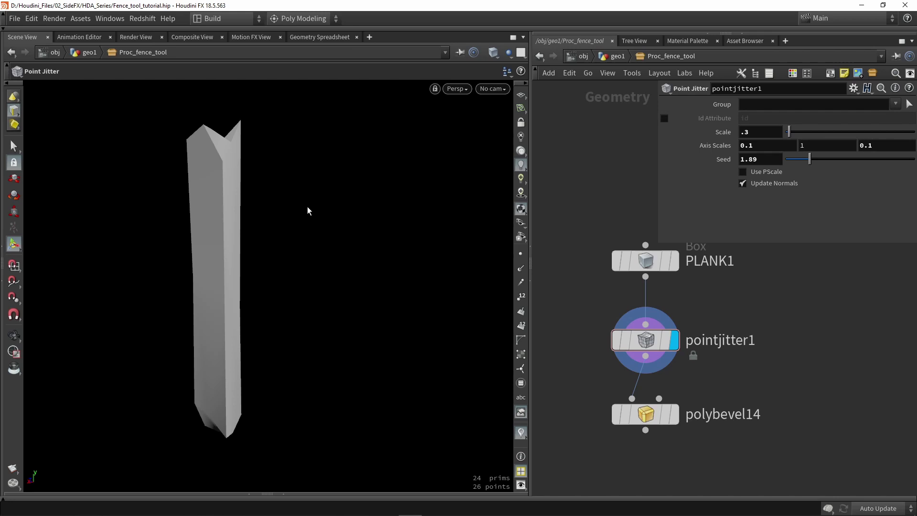
{"action": "key", "text": "Escape"}
{"action": "left_click_drag", "start_coordinate": [219, 168], "coordinate": [323, 193]}
{"action": "key", "text": "Return"}
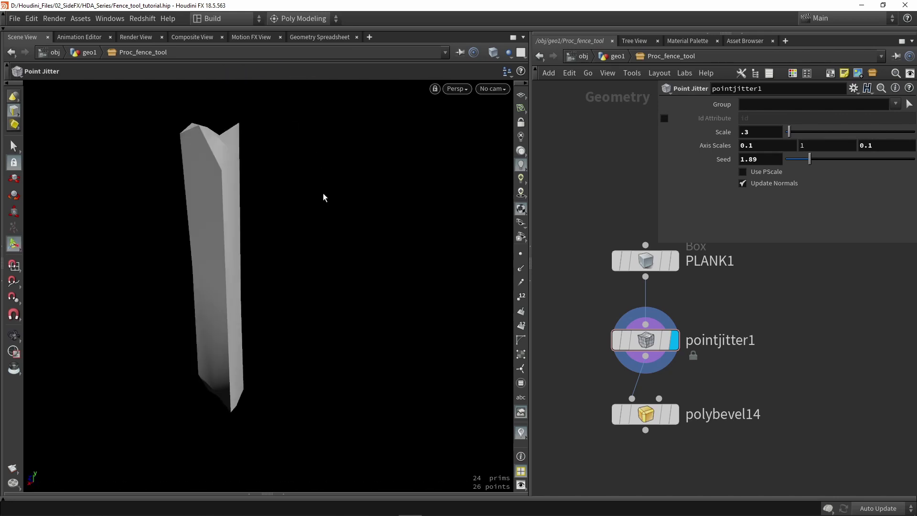
Display and select polybevel14 to show the bevelled jittered plank
{"action": "left_click", "coordinate": [676, 414]}
{"action": "left_click", "coordinate": [651, 414]}
{"action": "key", "text": "Escape"}
{"action": "left_click_drag", "start_coordinate": [309, 205], "coordinate": [424, 272]}
Toggle the bevelled plank between wireframe and shaded to inspect its edges
{"action": "key", "text": "Return"}
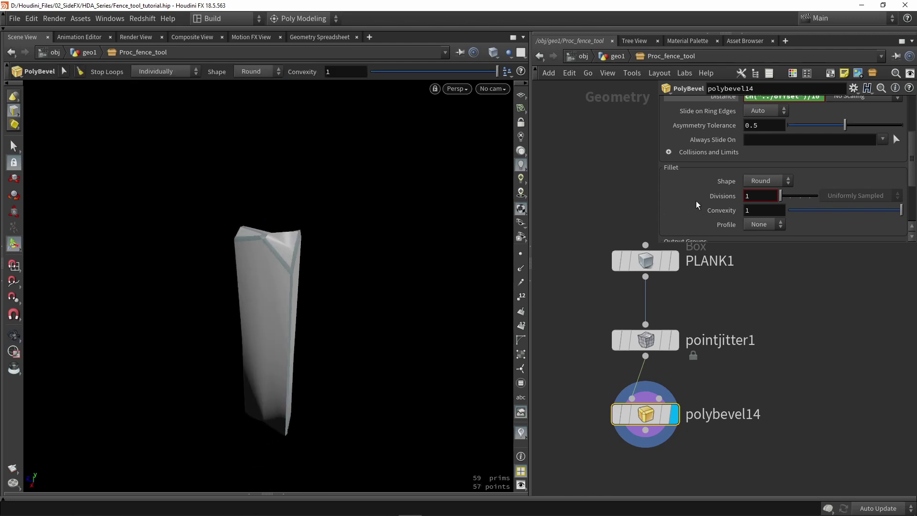
{"action": "scroll", "coordinate": [709, 195], "scroll_direction": "up", "scroll_amount": 5}
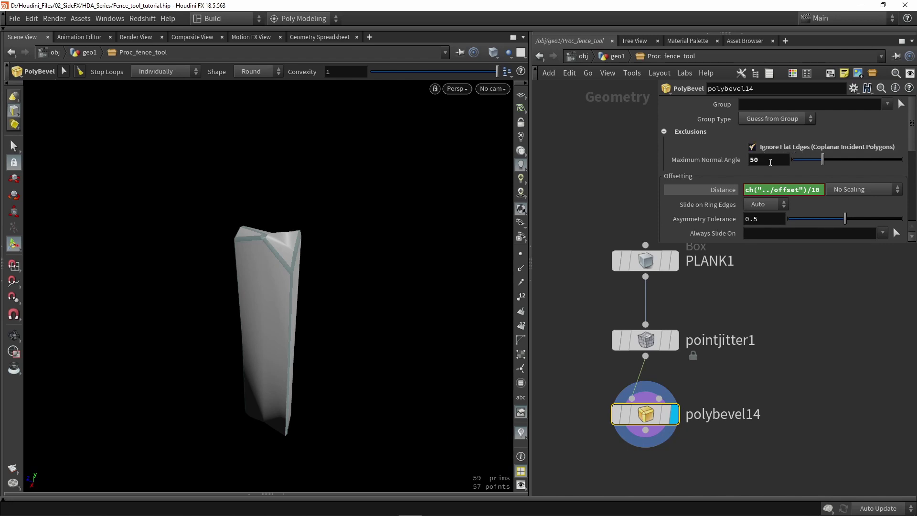
{"action": "key", "text": "w"}
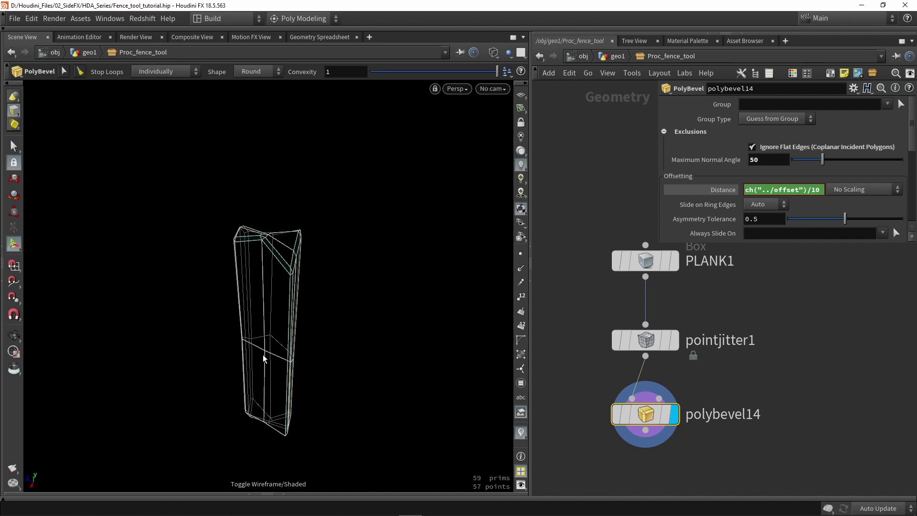
{"action": "key", "text": "w"}
{"action": "key", "text": "space"}
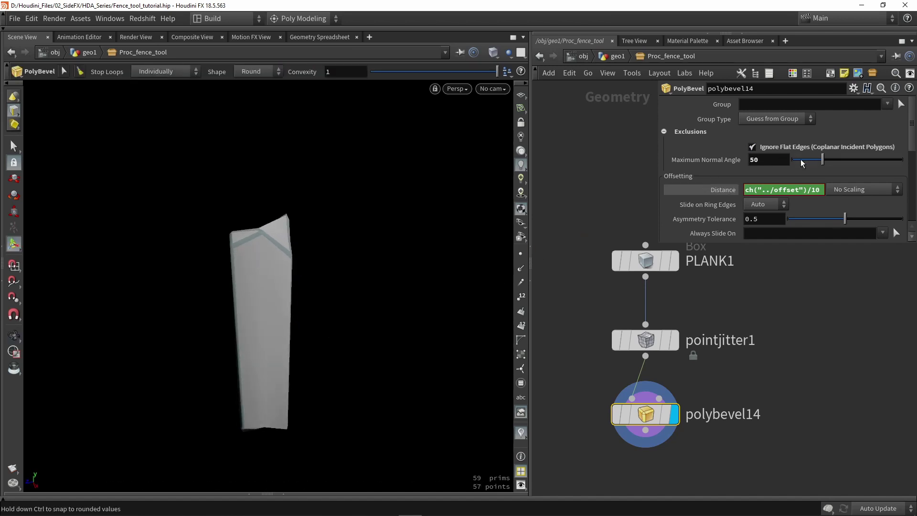
Lower polybevel14's Maximum Normal Angle from 50 to 15 and orbit to check the bevels
{"action": "left_click_drag", "start_coordinate": [824, 159], "coordinate": [802, 159]}
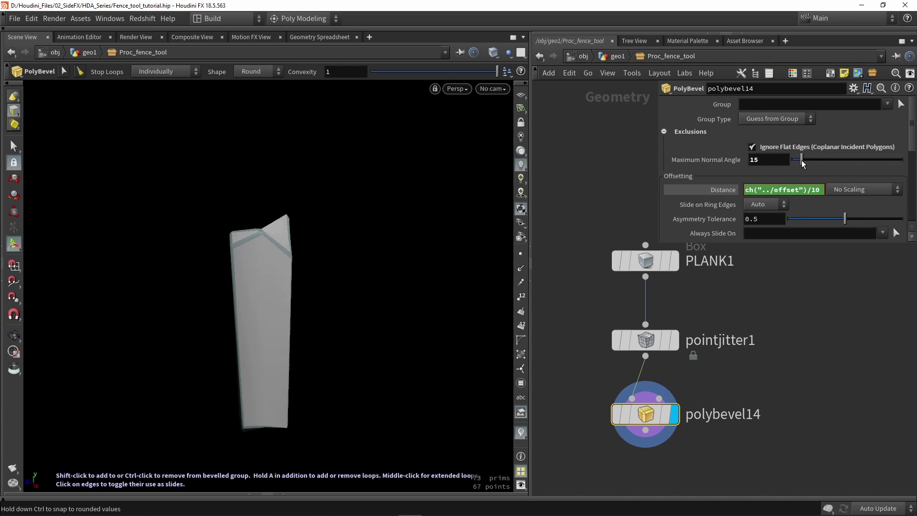
{"action": "key", "text": "space"}
{"action": "left_click_drag", "start_coordinate": [307, 228], "coordinate": [486, 266]}
{"action": "key", "text": "space"}
{"action": "left_click_drag", "start_coordinate": [375, 264], "coordinate": [287, 245]}
{"action": "scroll", "coordinate": [607, 360], "scroll_direction": "down", "scroll_amount": 5}
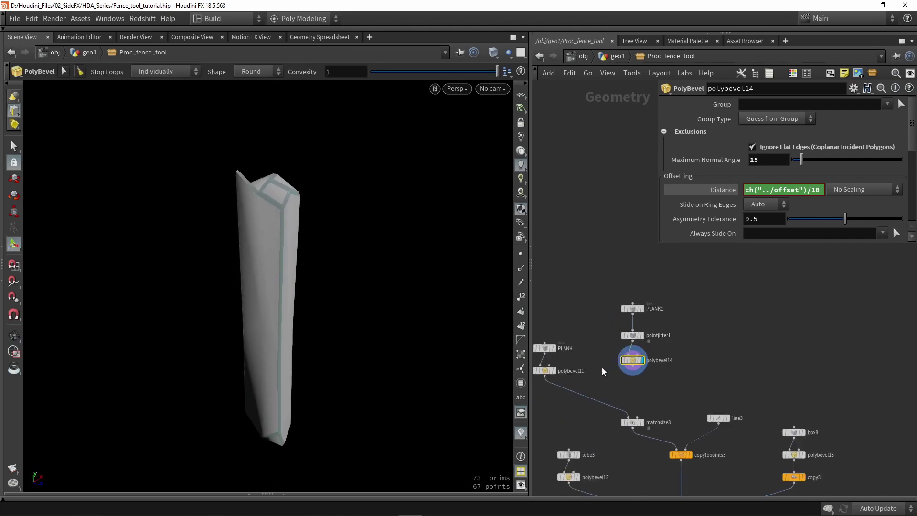
{"action": "scroll", "coordinate": [602, 368], "scroll_direction": "up", "scroll_amount": 2}
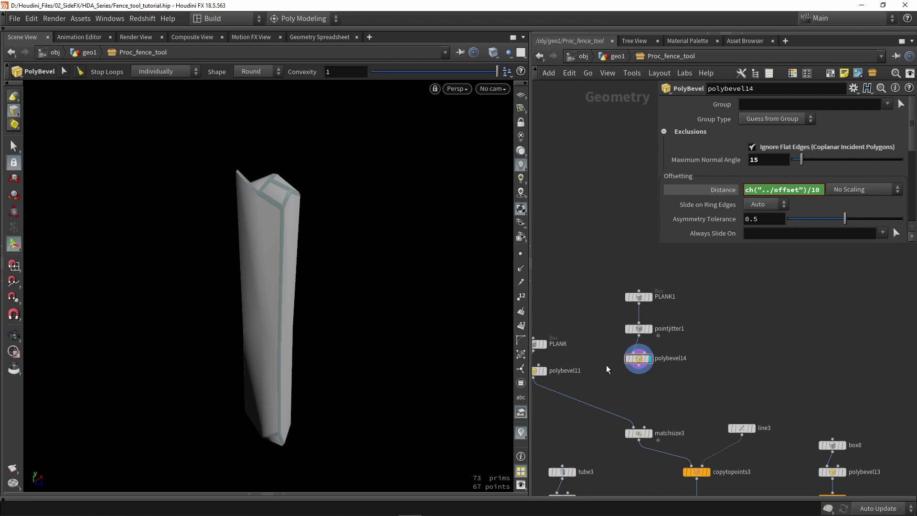
Return to the geo1 level and pull the camera back to frame the whole fence
{"action": "left_click", "coordinate": [616, 57]}
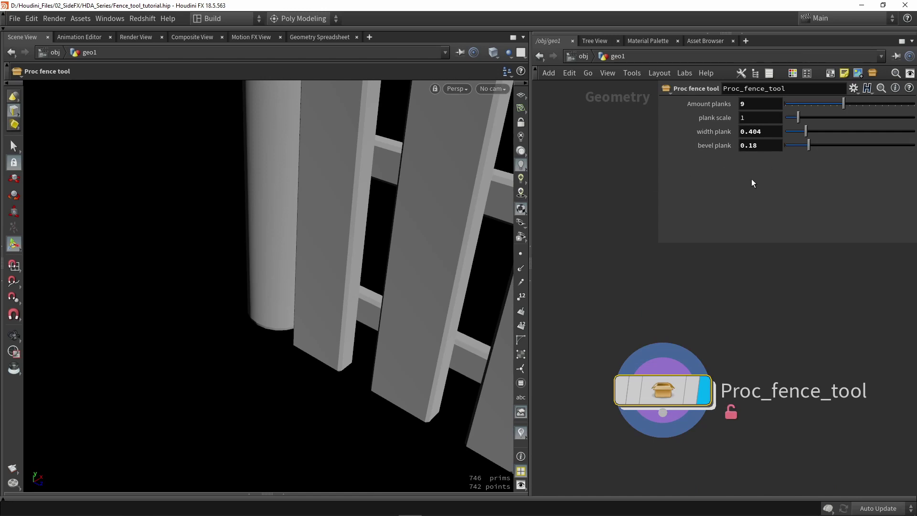
{"action": "right_click_drag", "start_coordinate": [400, 279], "coordinate": [226, 283]}
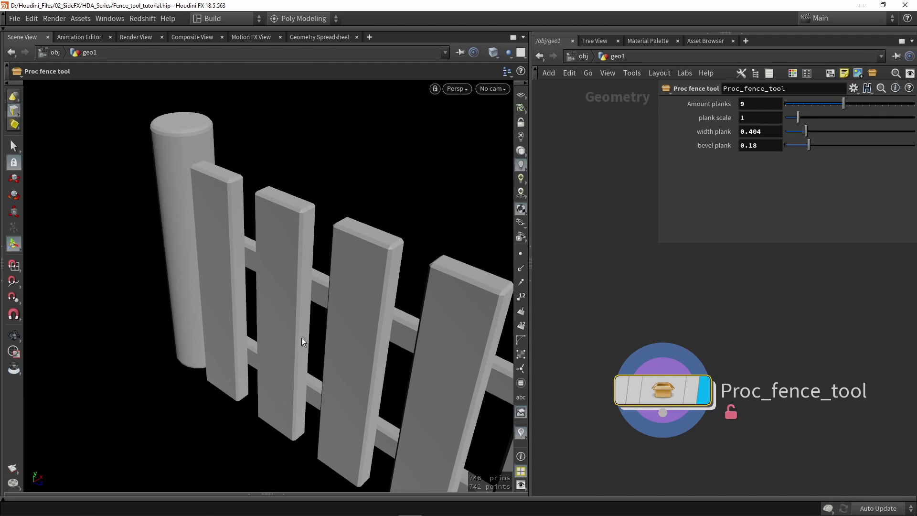
Dive into Proc_fence_tool and place a Switch node below polybevel14
{"action": "double_click", "coordinate": [667, 400]}
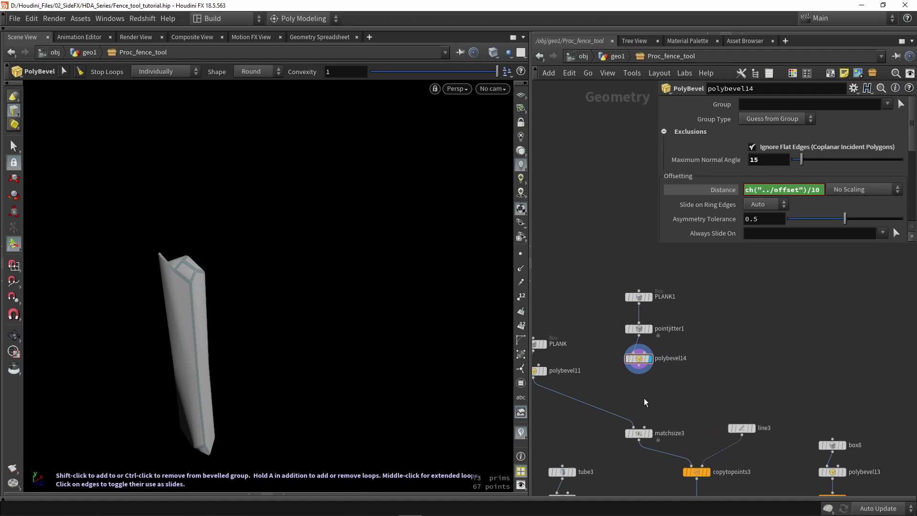
{"action": "middle_click_drag", "start_coordinate": [644, 397], "coordinate": [721, 366]}
{"action": "scroll", "coordinate": [716, 365], "scroll_direction": "up", "scroll_amount": 2}
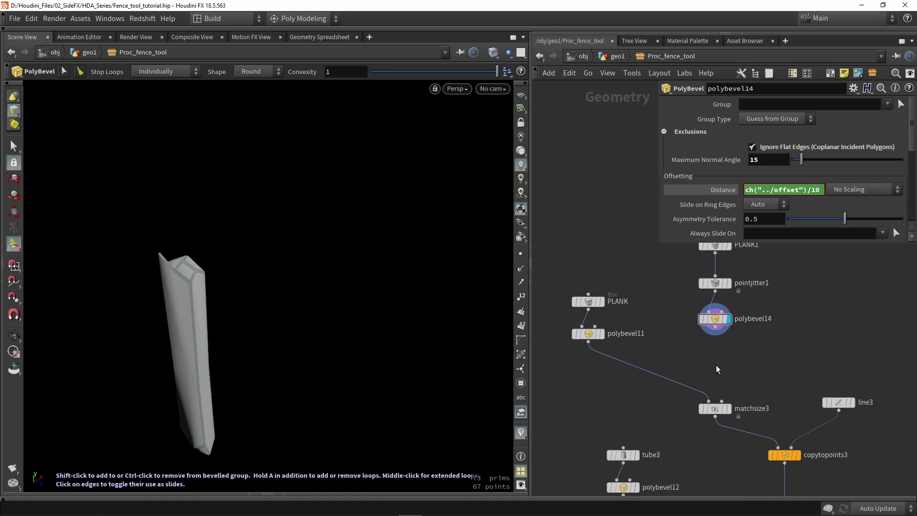
{"action": "key", "text": "Tab"}
{"action": "type", "text": "sw"}
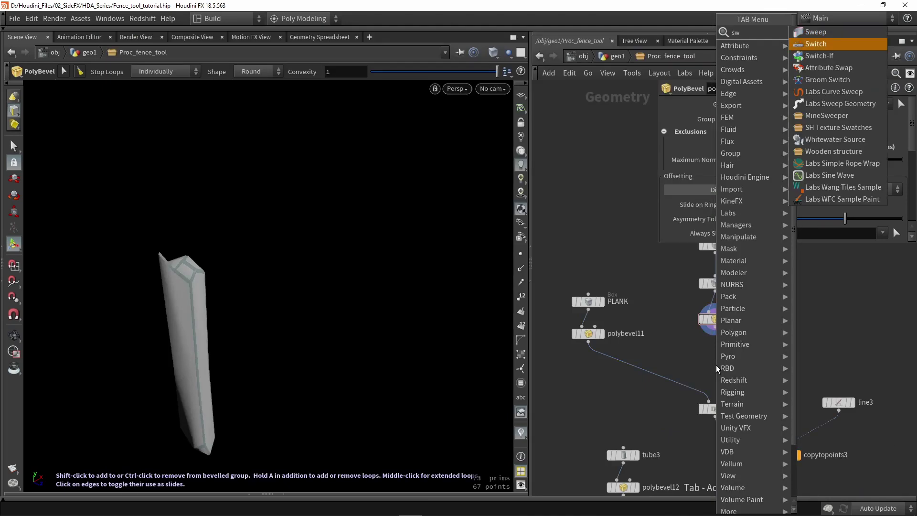
{"action": "key", "text": "Return"}
{"action": "left_click", "coordinate": [716, 365]}
Wire polybevel11 and polybevel14 into switch1 and feed its output into matchsize3
{"action": "scroll", "coordinate": [716, 365], "scroll_direction": "up", "scroll_amount": 1}
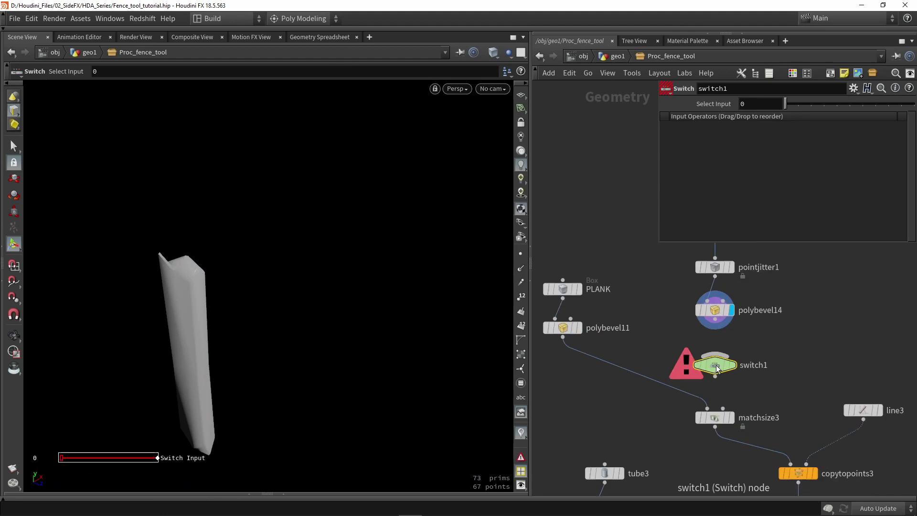
{"action": "left_click", "coordinate": [564, 340]}
{"action": "left_click", "coordinate": [715, 356]}
{"action": "scroll", "coordinate": [716, 365], "scroll_direction": "up", "scroll_amount": 2}
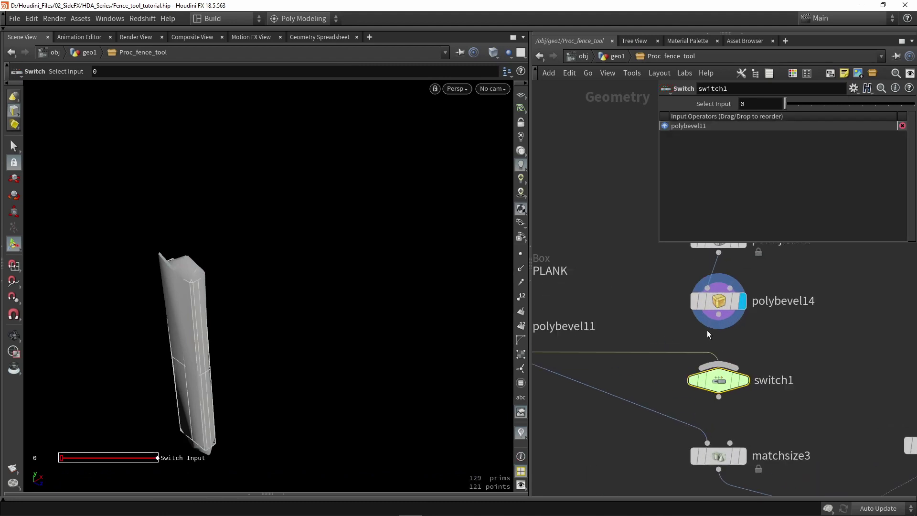
{"action": "left_click_drag", "start_coordinate": [718, 316], "coordinate": [706, 437]}
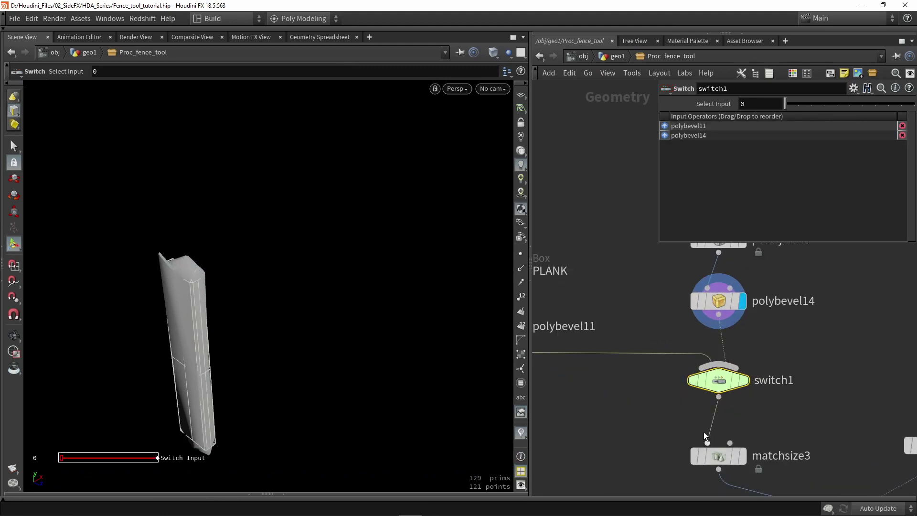
{"action": "left_click_drag", "start_coordinate": [719, 378], "coordinate": [721, 393]}
{"action": "scroll", "coordinate": [719, 397], "scroll_direction": "down", "scroll_amount": 3}
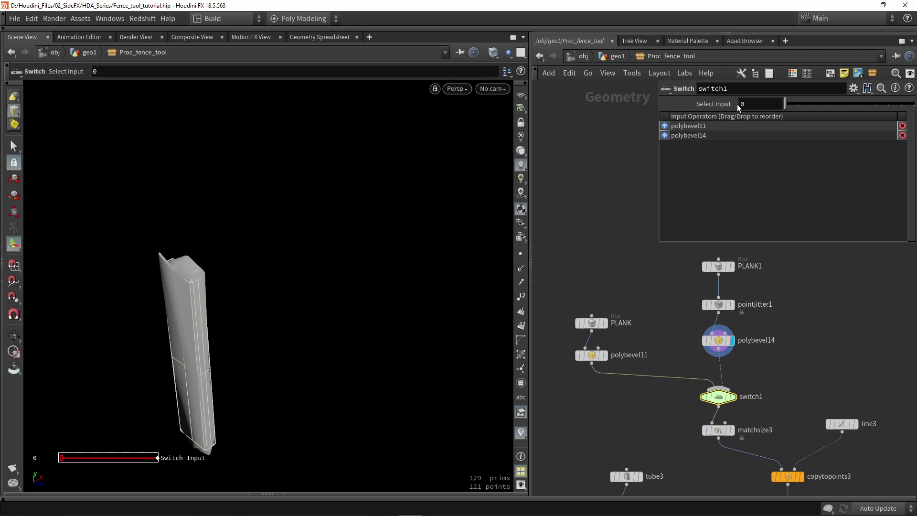
Test switch1's Select Input at 1 and 6, then return it to 0
{"action": "left_click", "coordinate": [775, 105]}
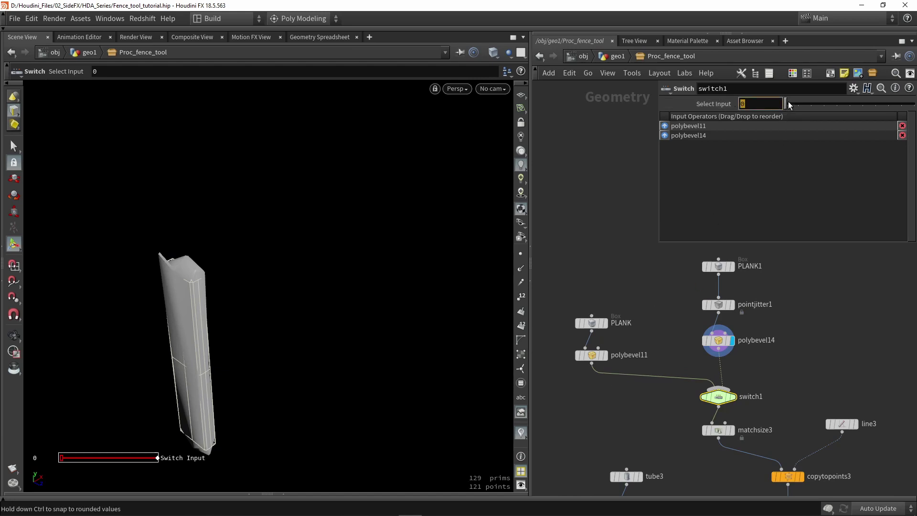
{"action": "type", "text": "1"}
{"action": "key", "text": "Return"}
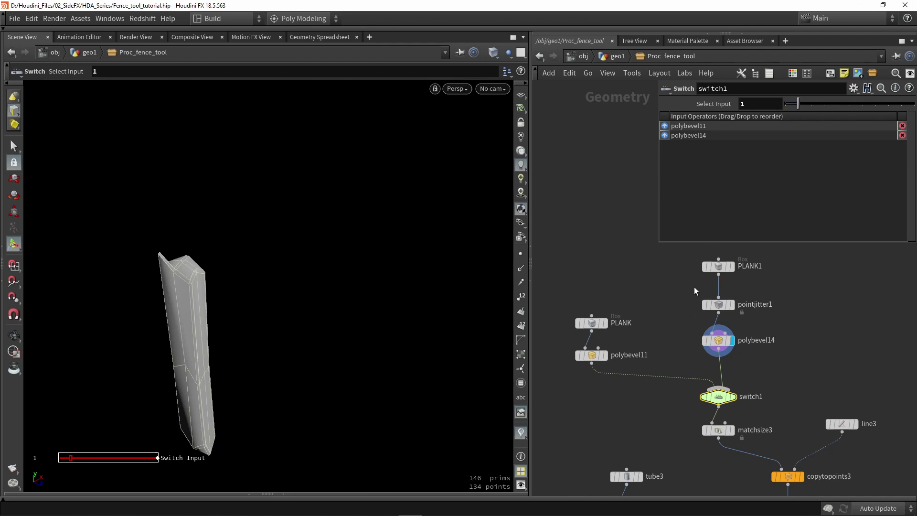
{"action": "left_click_drag", "start_coordinate": [798, 104], "coordinate": [863, 104]}
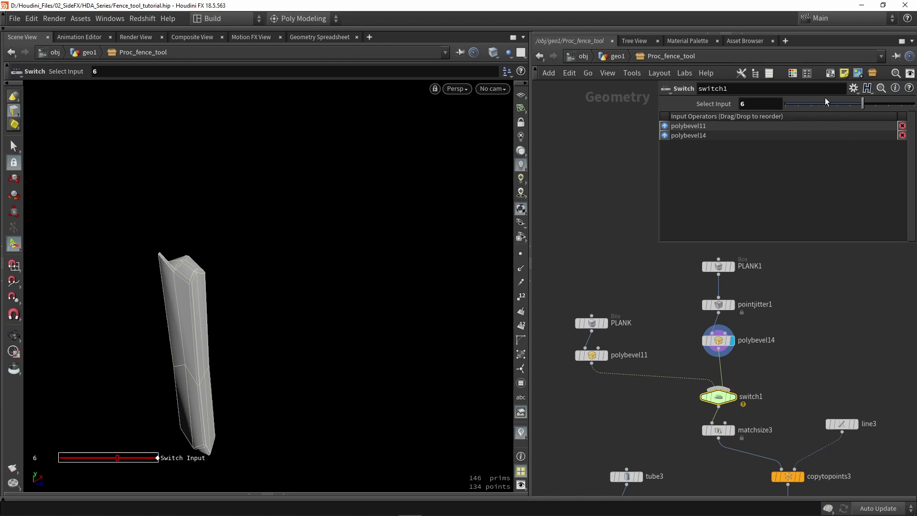
{"action": "left_click_drag", "start_coordinate": [863, 104], "coordinate": [782, 110]}
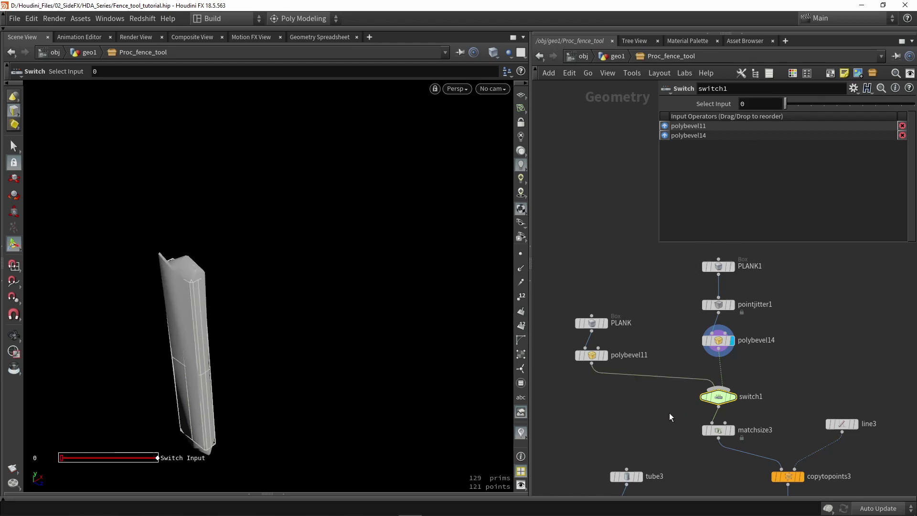
Open the Proc fence tool asset's type properties on its Parameters tab
{"action": "left_click", "coordinate": [80, 19]}
{"action": "mouse_move", "coordinate": [102, 87]}
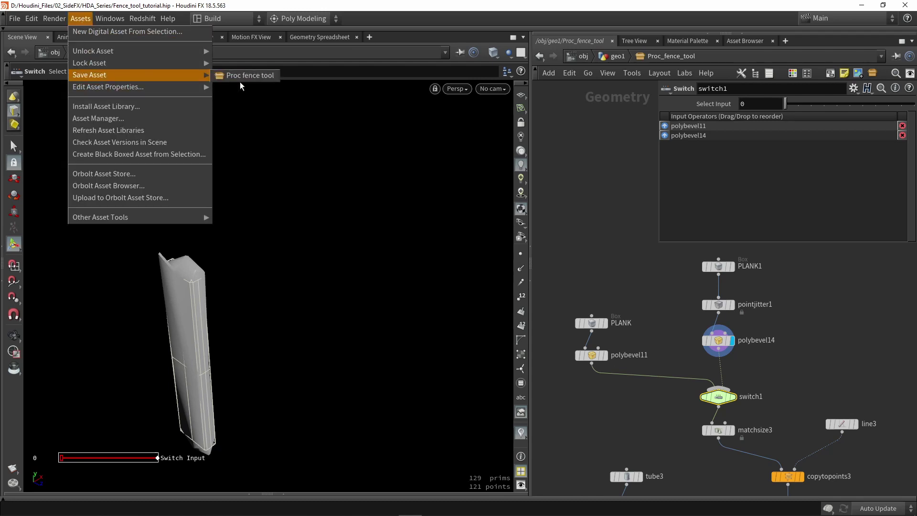
{"action": "left_click", "coordinate": [249, 87]}
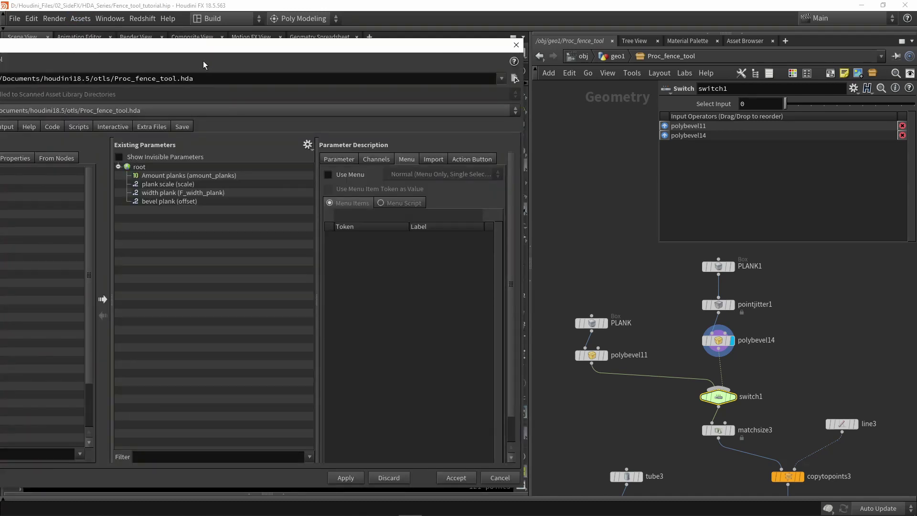
{"action": "left_click_drag", "start_coordinate": [194, 46], "coordinate": [299, 40]}
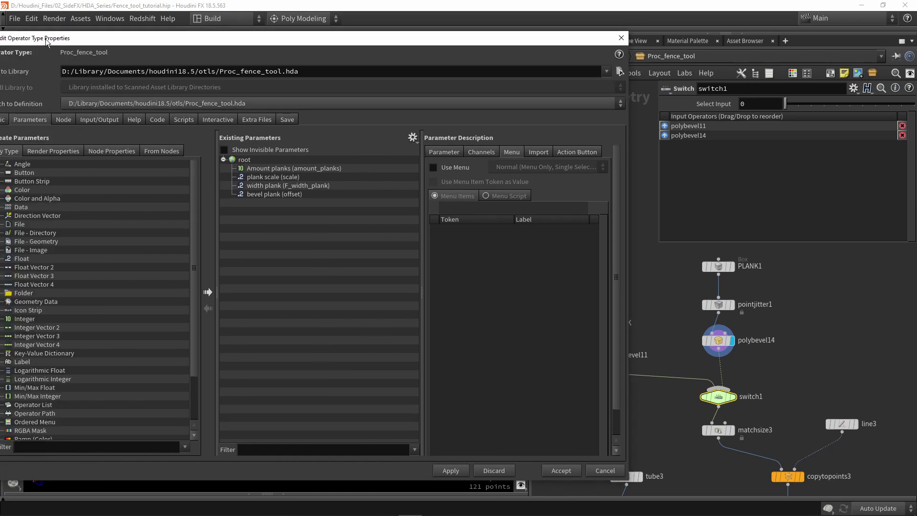
{"action": "left_click_drag", "start_coordinate": [46, 41], "coordinate": [114, 33]}
{"action": "left_click", "coordinate": [66, 116]}
{"action": "left_click", "coordinate": [82, 116]}
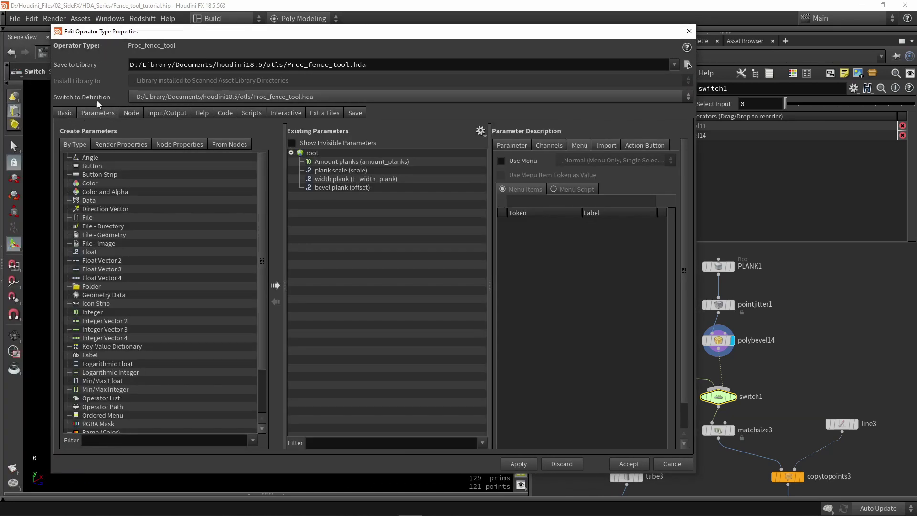
{"action": "left_click_drag", "start_coordinate": [142, 37], "coordinate": [60, 41]}
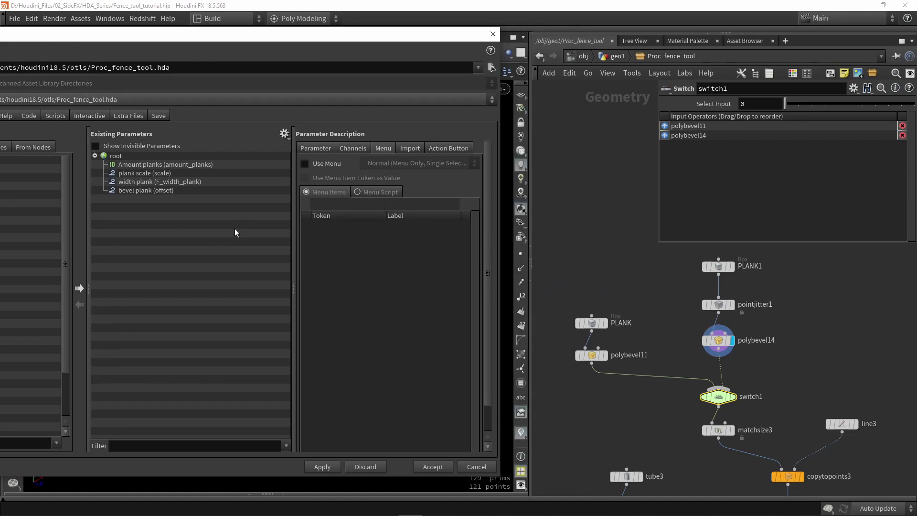
{"action": "left_click", "coordinate": [191, 191]}
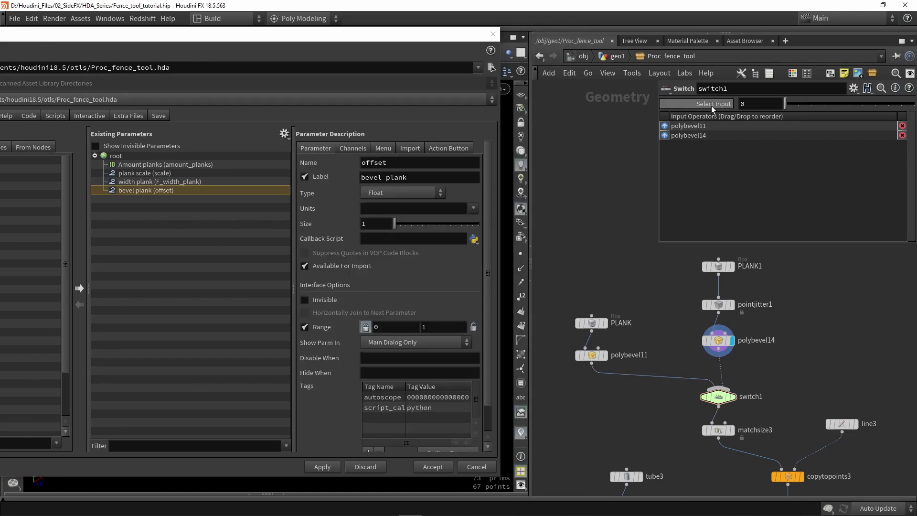
Promote switch1's Select Input onto the asset, relabel it 'Select plank', and apply
{"action": "left_click_drag", "start_coordinate": [712, 109], "coordinate": [205, 262]}
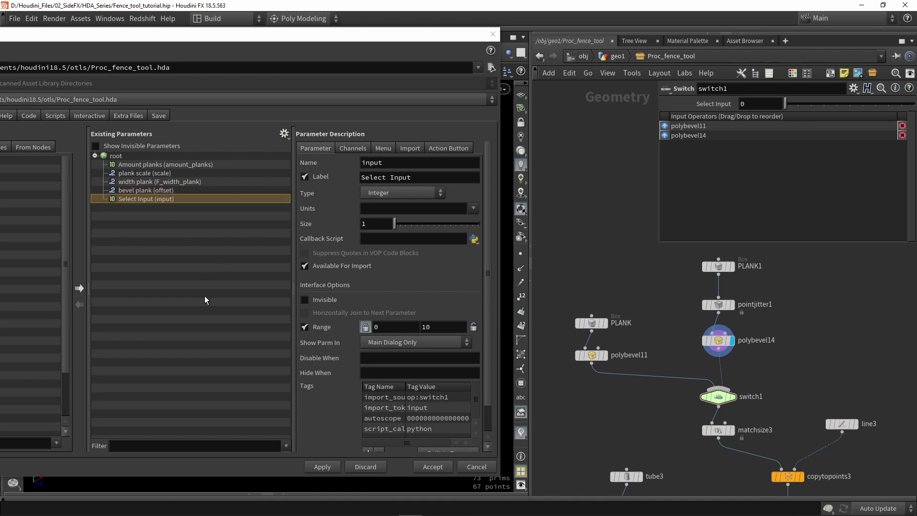
{"action": "left_click", "coordinate": [321, 467]}
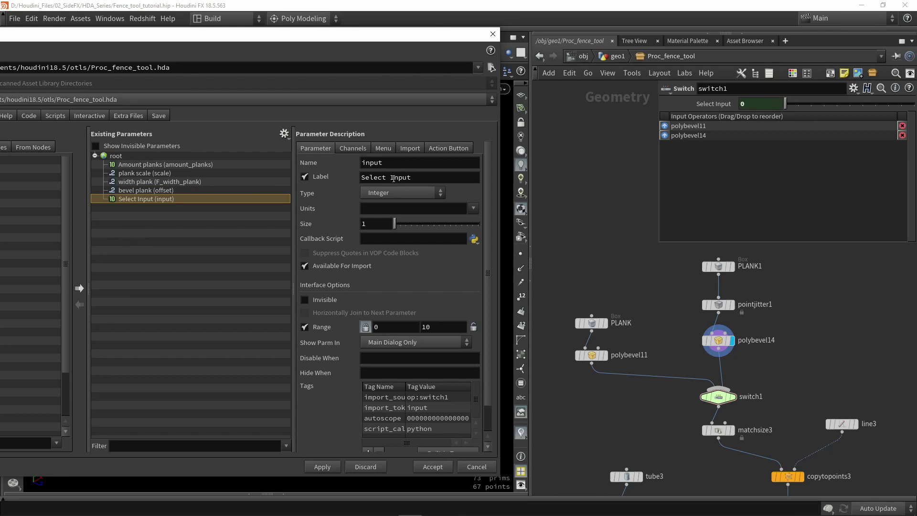
{"action": "left_click_drag", "start_coordinate": [428, 175], "coordinate": [390, 177]}
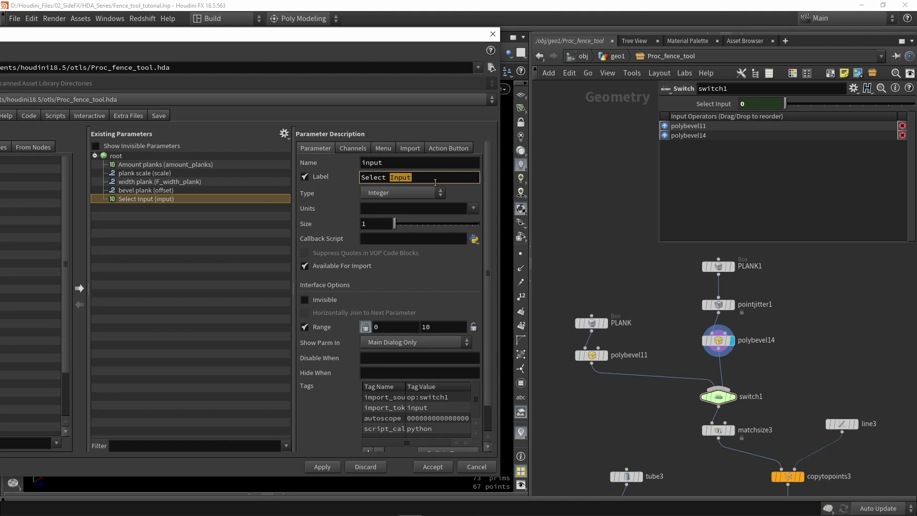
{"action": "type", "text": "plank"}
{"action": "key", "text": "Return"}
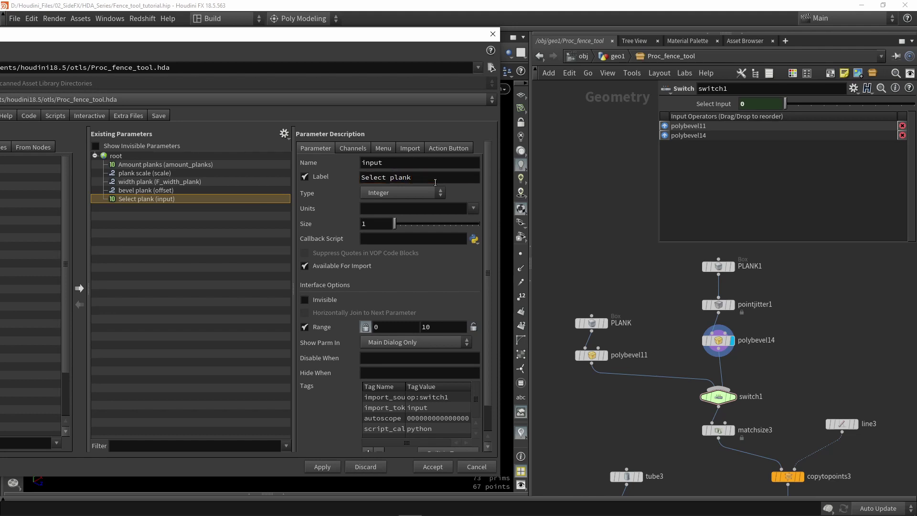
{"action": "left_click", "coordinate": [323, 468]}
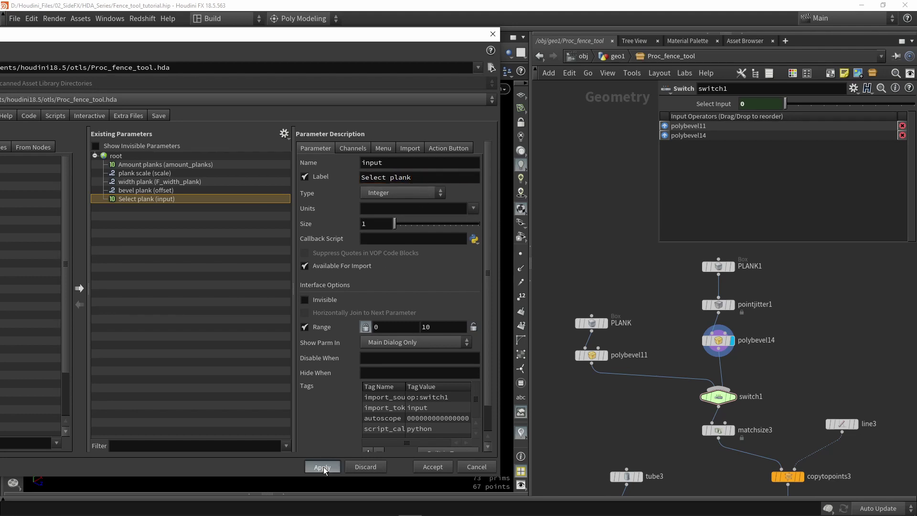
{"action": "left_click", "coordinate": [614, 57]}
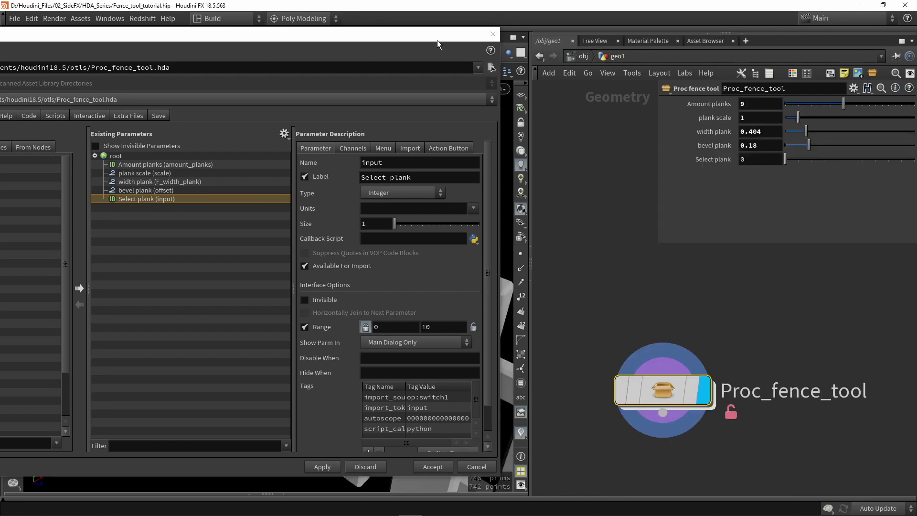
Scrub the Select plank slider to test the plank variants, leaving it at 1
{"action": "left_click_drag", "start_coordinate": [428, 40], "coordinate": [434, 393]}
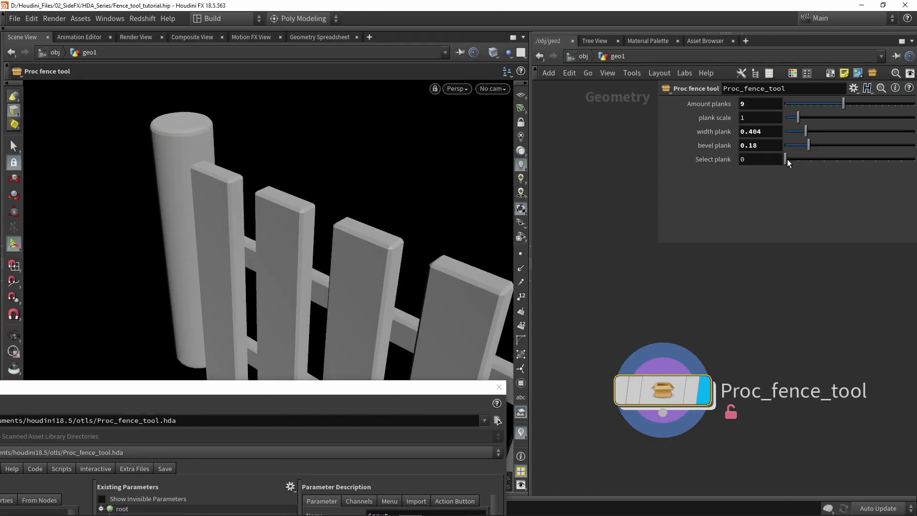
{"action": "mouse_move", "coordinate": [787, 159]}
{"action": "left_mouse_down"}
{"action": "mouse_move", "coordinate": [809, 162]}
{"action": "mouse_move", "coordinate": [789, 167]}
{"action": "mouse_move", "coordinate": [809, 164]}
{"action": "mouse_move", "coordinate": [778, 165]}
{"action": "mouse_move", "coordinate": [856, 165]}
{"action": "left_mouse_up"}
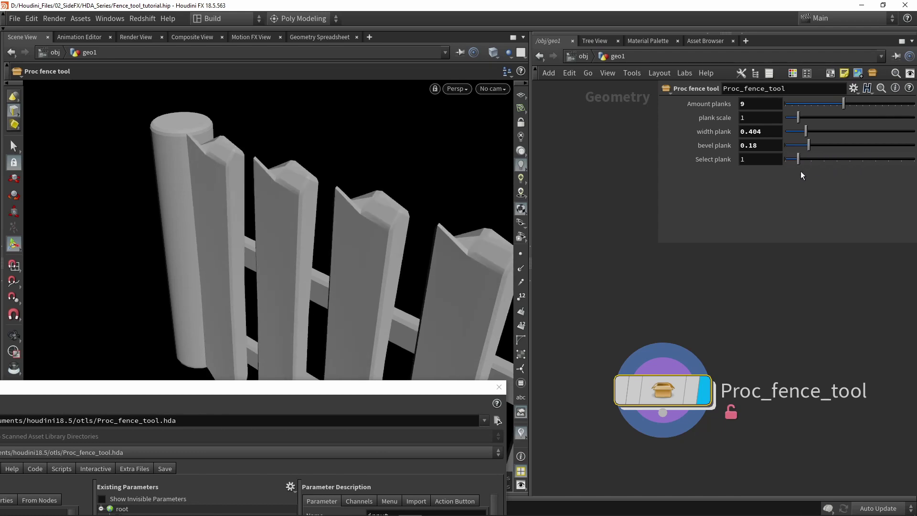
{"action": "mouse_move", "coordinate": [801, 171]}
{"action": "left_mouse_down"}
{"action": "mouse_move", "coordinate": [770, 173]}
{"action": "mouse_move", "coordinate": [798, 173]}
{"action": "left_mouse_up"}
{"action": "left_click_drag", "start_coordinate": [408, 386], "coordinate": [427, 25]}
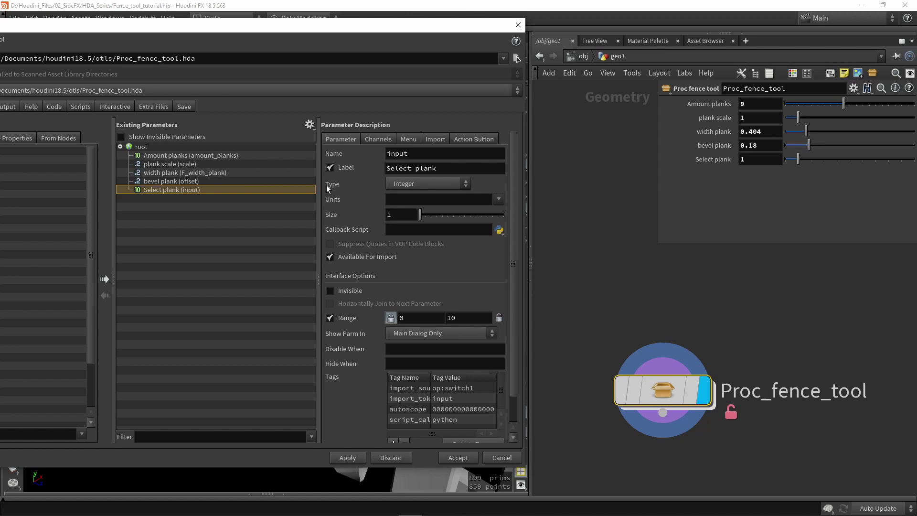
Make Select plank a Toggle labelled 'crooked plank' and apply it to the asset
{"action": "left_click", "coordinate": [394, 185]}
{"action": "scroll", "coordinate": [404, 294], "scroll_direction": "down", "scroll_amount": 2}
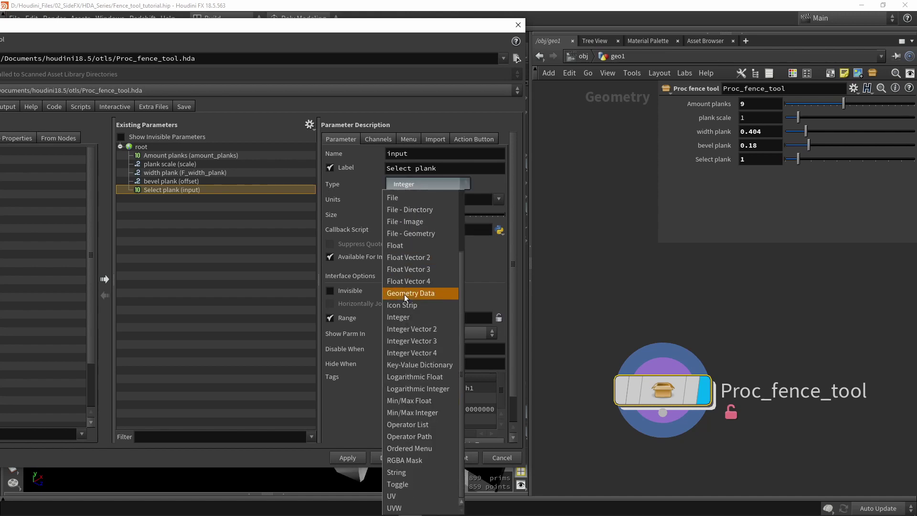
{"action": "left_click", "coordinate": [392, 485]}
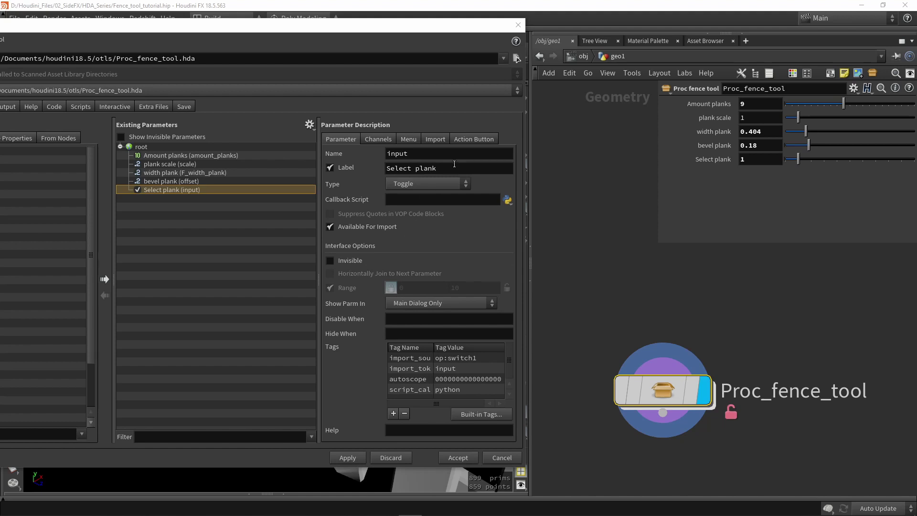
{"action": "left_click_drag", "start_coordinate": [456, 167], "coordinate": [375, 168]}
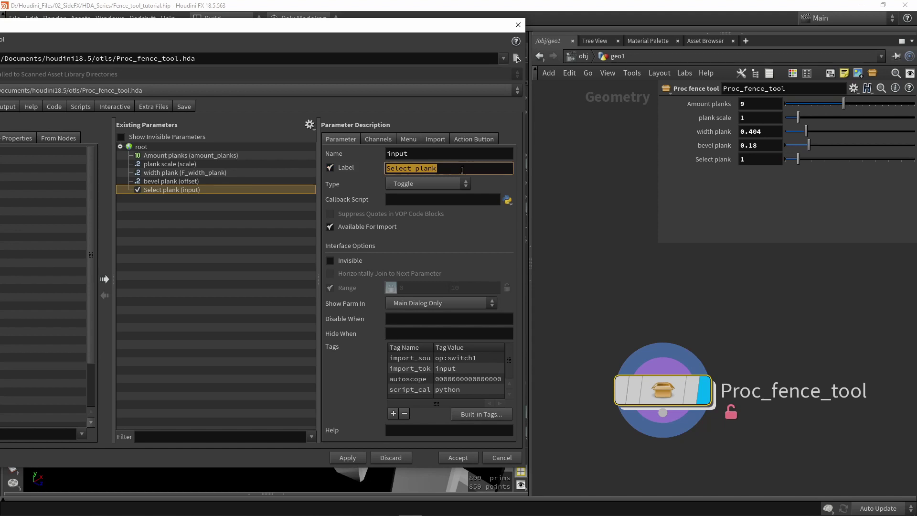
{"action": "type", "text": "crooke"}
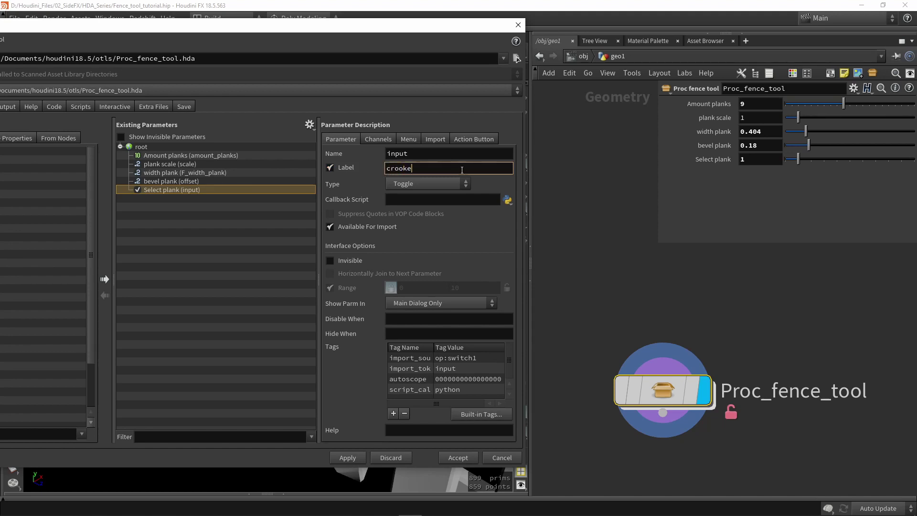
{"action": "type", "text": "d plank"}
{"action": "key", "text": "Return"}
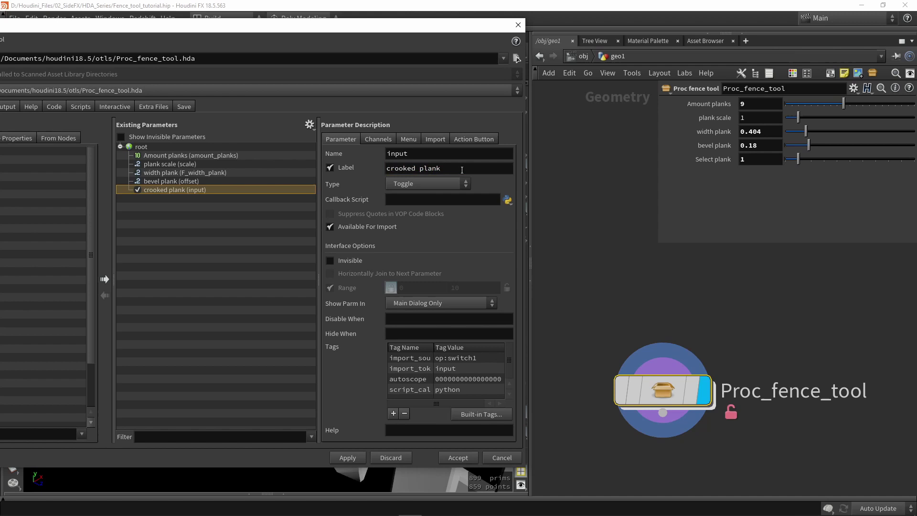
{"action": "left_click", "coordinate": [351, 462]}
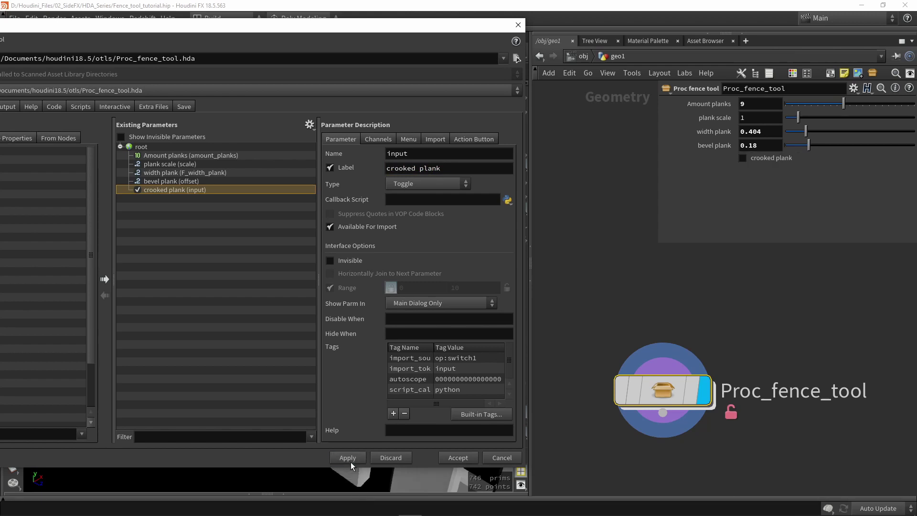
Toggle crooked plank repeatedly in the viewport, ending with straight planks
{"action": "left_click_drag", "start_coordinate": [325, 27], "coordinate": [311, 424]}
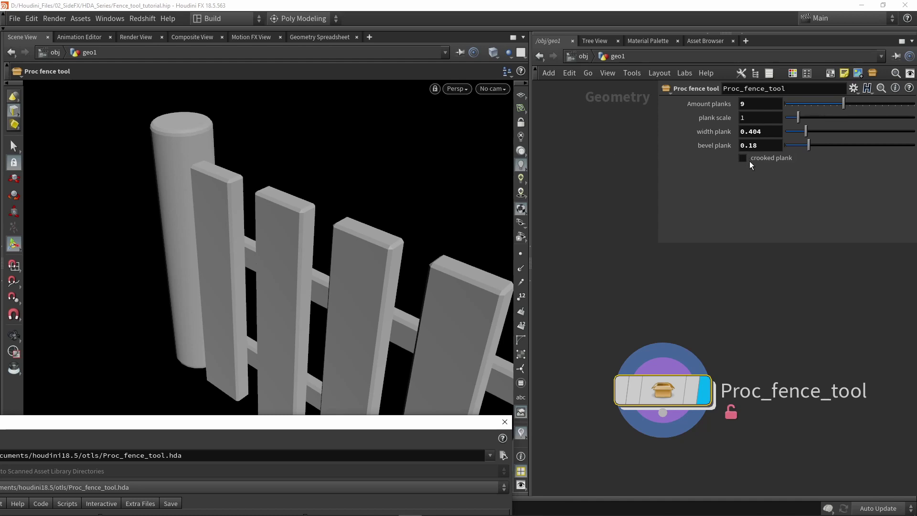
{"action": "left_click", "coordinate": [763, 160]}
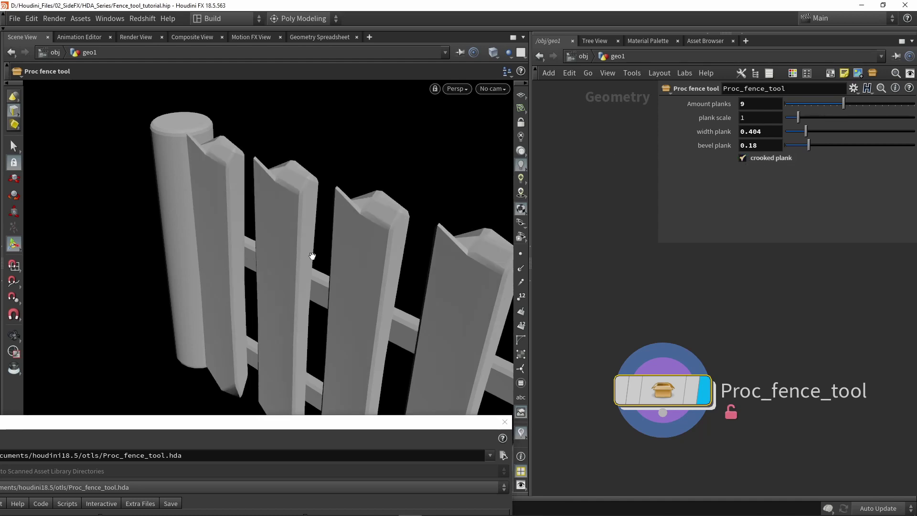
{"action": "mouse_move", "coordinate": [312, 257]}
{"action": "left_mouse_down"}
{"action": "mouse_move", "coordinate": [443, 247]}
{"action": "mouse_move", "coordinate": [297, 248]}
{"action": "mouse_move", "coordinate": [306, 249]}
{"action": "left_mouse_up"}
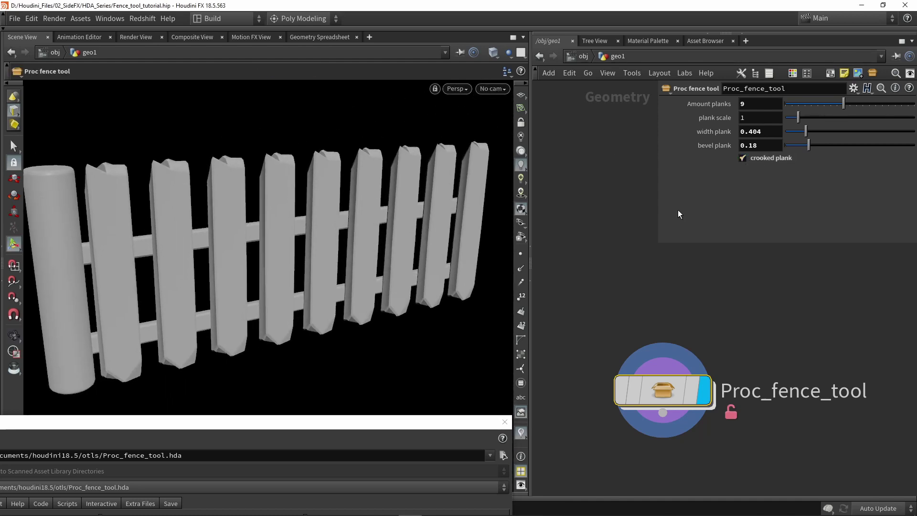
{"action": "left_click", "coordinate": [758, 160]}
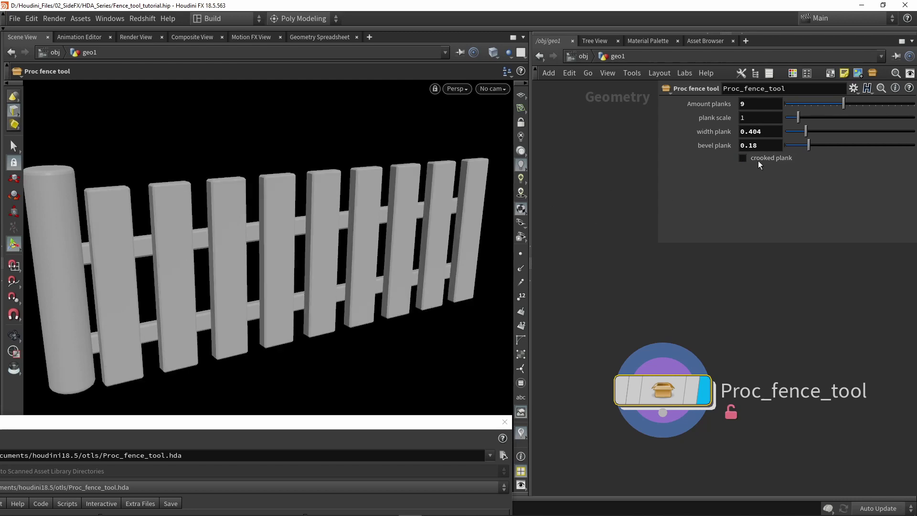
{"action": "left_click_drag", "start_coordinate": [447, 201], "coordinate": [484, 213]}
{"action": "left_click", "coordinate": [771, 159]}
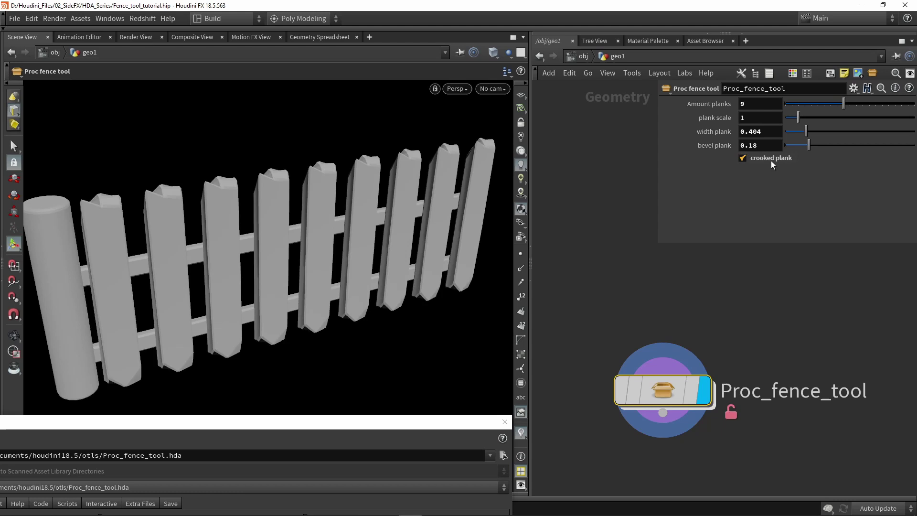
{"action": "left_click", "coordinate": [771, 159]}
{"action": "left_click", "coordinate": [771, 159]}
{"action": "left_click", "coordinate": [771, 159]}
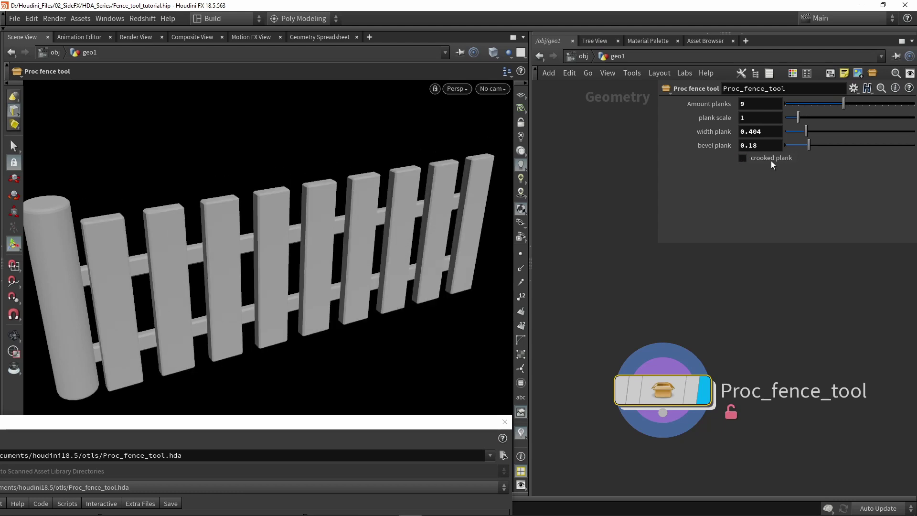
{"action": "left_click", "coordinate": [771, 159]}
{"action": "left_click", "coordinate": [771, 160]}
{"action": "left_click", "coordinate": [772, 159]}
{"action": "left_click", "coordinate": [772, 161]}
{"action": "left_click", "coordinate": [771, 161]}
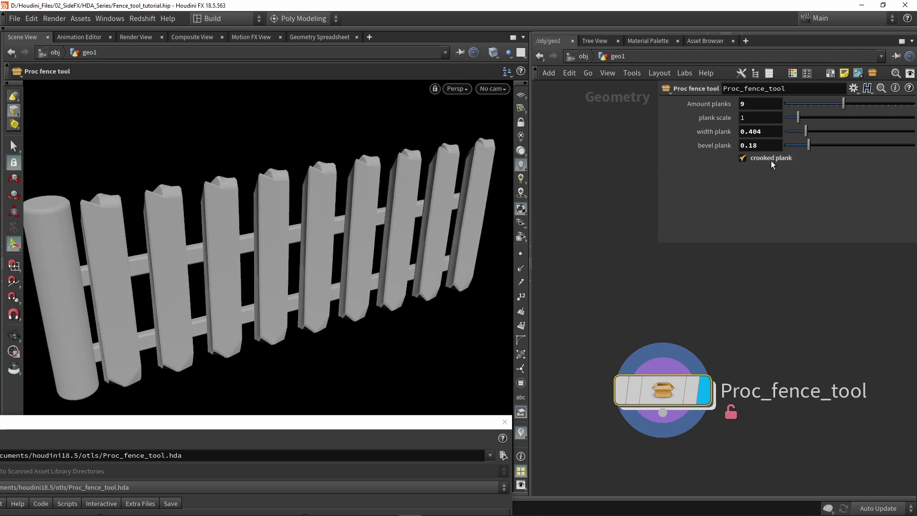
{"action": "left_click", "coordinate": [771, 161]}
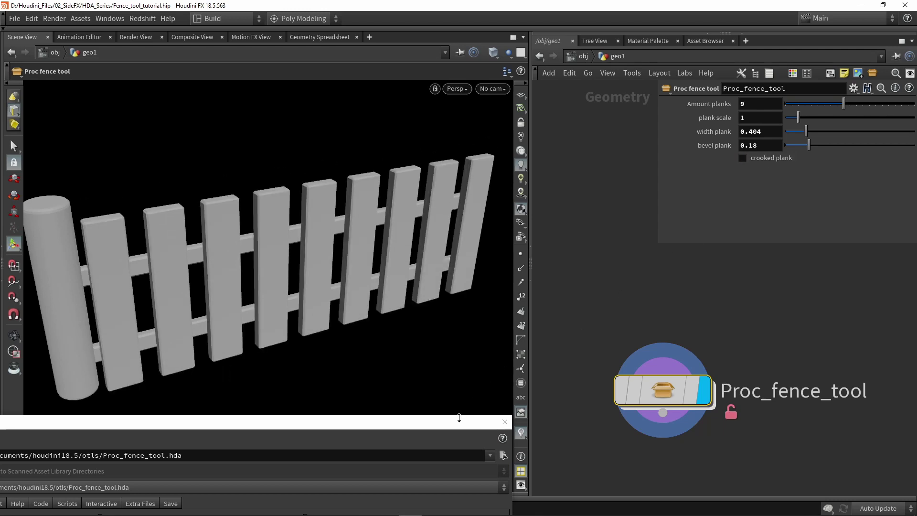
Inside Proc_fence_tool, duplicate PLANK and polybevel11 as a new branch to the right
{"action": "left_click_drag", "start_coordinate": [457, 421], "coordinate": [453, 342]}
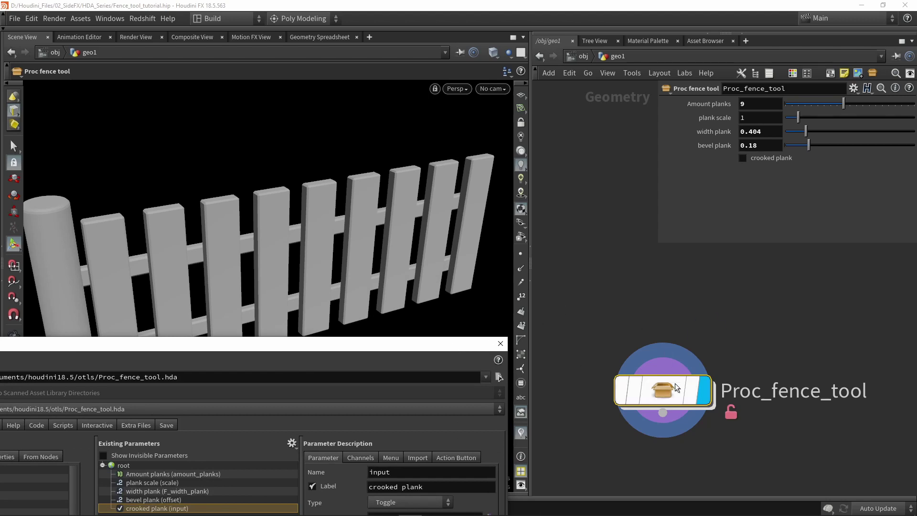
{"action": "double_click", "coordinate": [666, 392]}
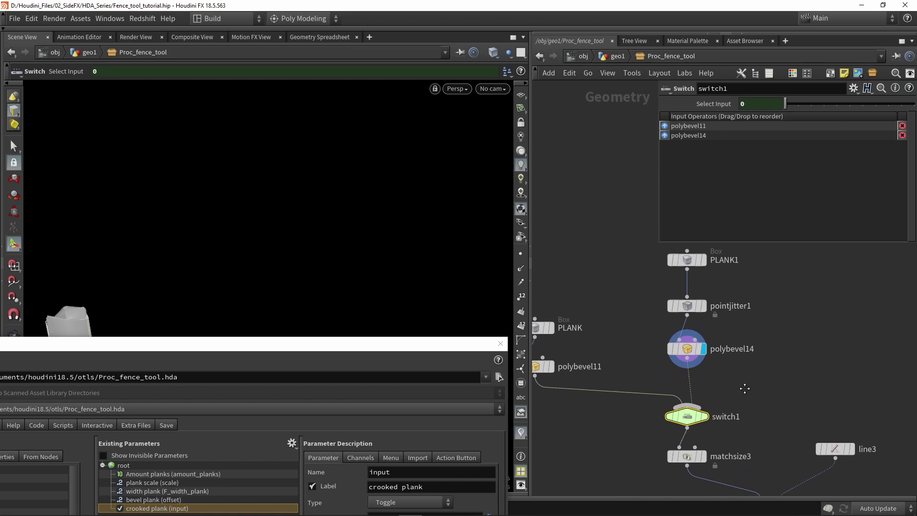
{"action": "left_click_drag", "start_coordinate": [608, 423], "coordinate": [533, 313]}
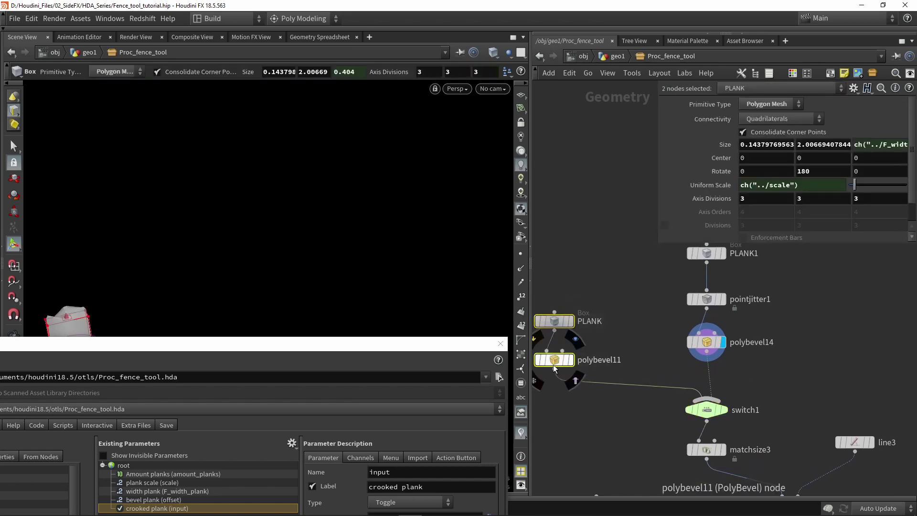
{"action": "left_click_drag", "start_coordinate": [556, 363], "coordinate": [748, 400], "text": "alt"}
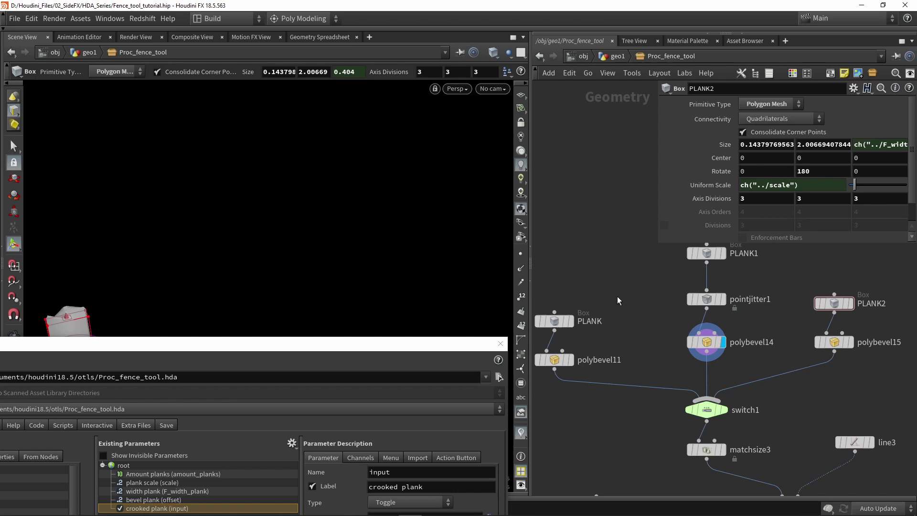
Display polybevel15 and frame the plank's top in the viewport
{"action": "middle_click_drag", "start_coordinate": [672, 327], "coordinate": [631, 338]}
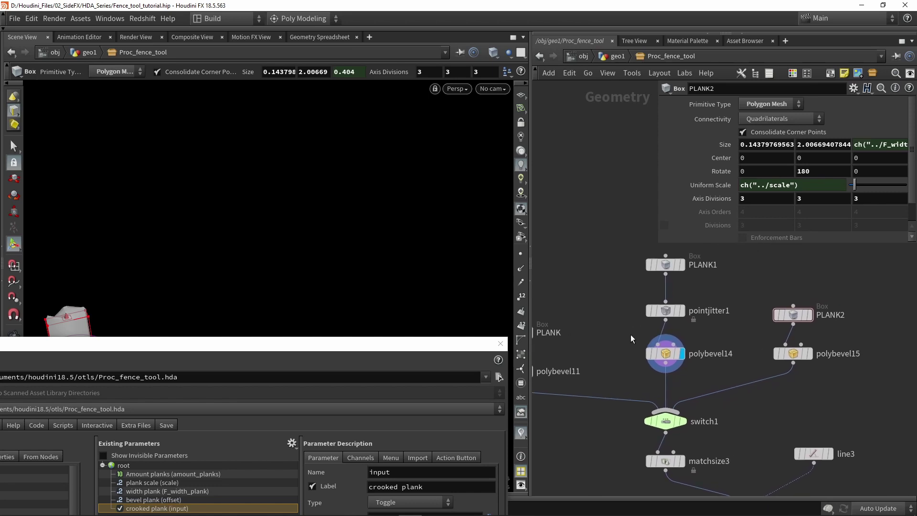
{"action": "left_click", "coordinate": [809, 354]}
{"action": "left_click", "coordinate": [796, 361]}
{"action": "key", "text": "space+h"}
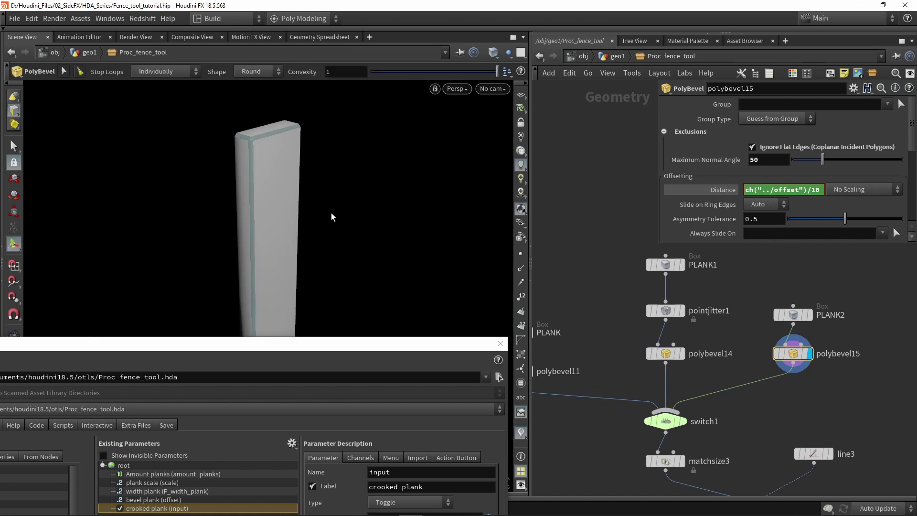
{"action": "left_click_drag", "start_coordinate": [322, 201], "coordinate": [293, 186]}
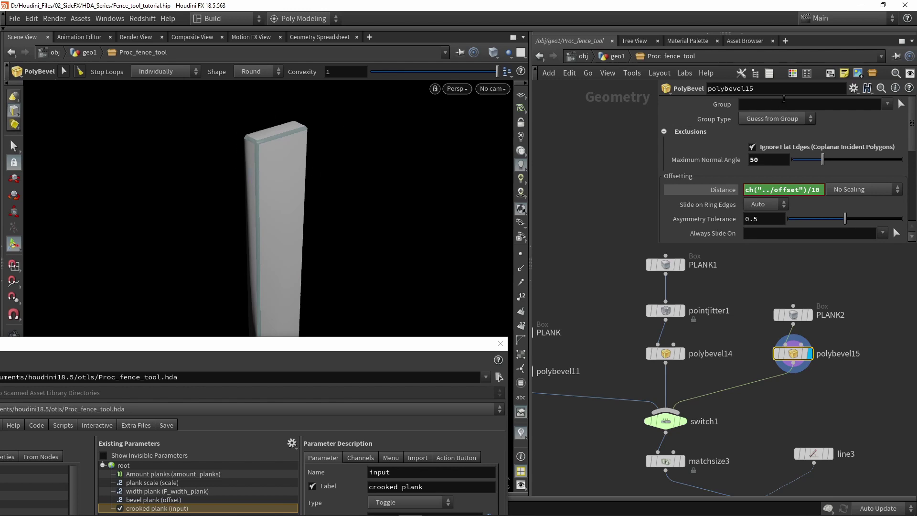
Set polybevel15's Group to the plank's top edges p16-17 p15-16 p6-7-8
{"action": "left_click", "coordinate": [901, 105]}
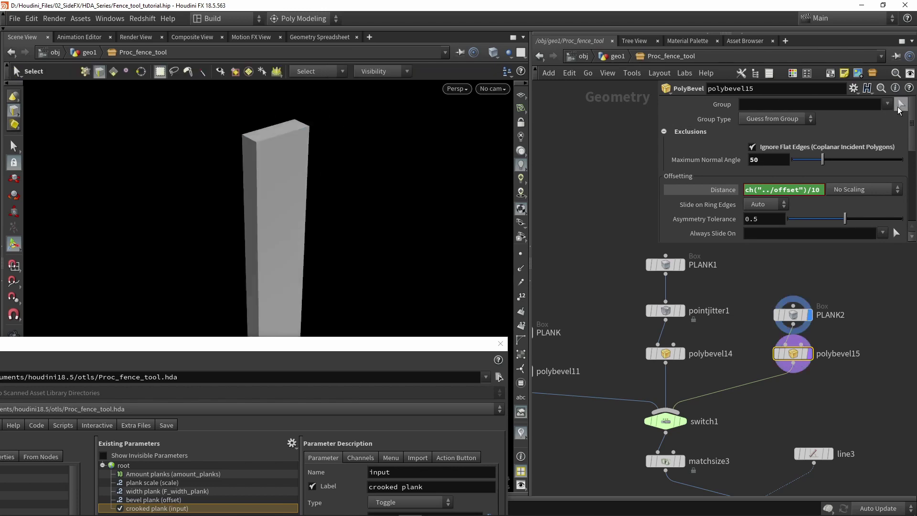
{"action": "left_click", "coordinate": [246, 140]}
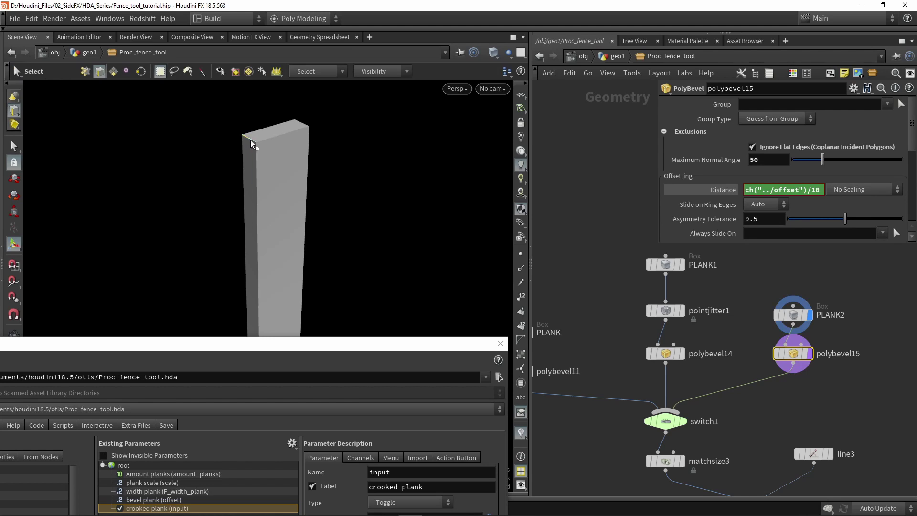
{"action": "left_click", "coordinate": [304, 127], "text": "shift"}
{"action": "key", "text": "Return"}
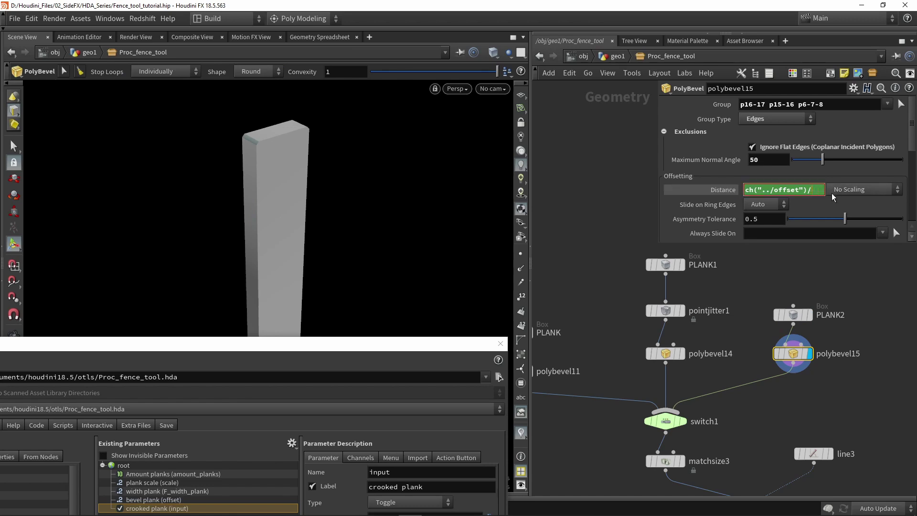
Commit the ch("../offset") Distance expression on polybevel15
{"action": "key", "text": "Return"}
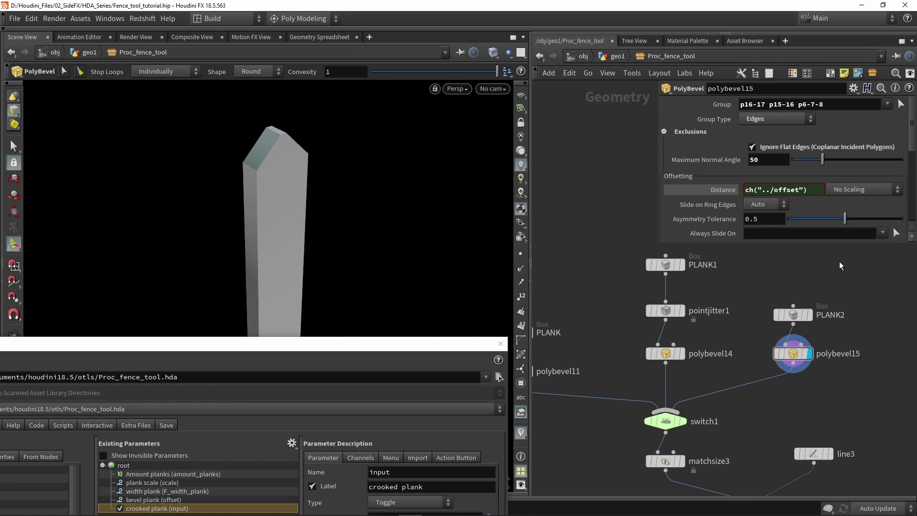
{"action": "scroll", "coordinate": [720, 218], "scroll_direction": "down", "scroll_amount": 2}
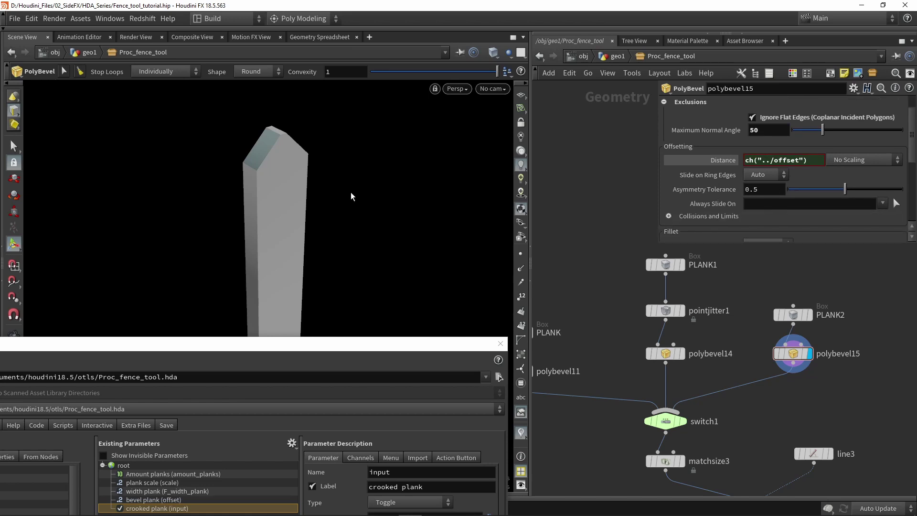
{"action": "left_click_drag", "start_coordinate": [368, 213], "coordinate": [340, 202]}
{"action": "key", "text": "Return"}
Give the bevel a Round fillet with 5 divisions to round the plank top
{"action": "scroll", "coordinate": [738, 188], "scroll_direction": "down", "scroll_amount": 5}
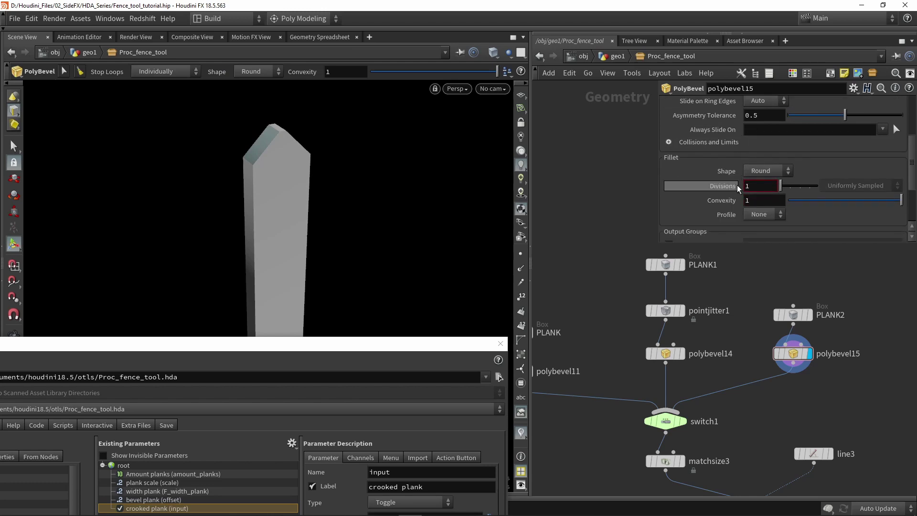
{"action": "left_click_drag", "start_coordinate": [781, 187], "coordinate": [789, 190]}
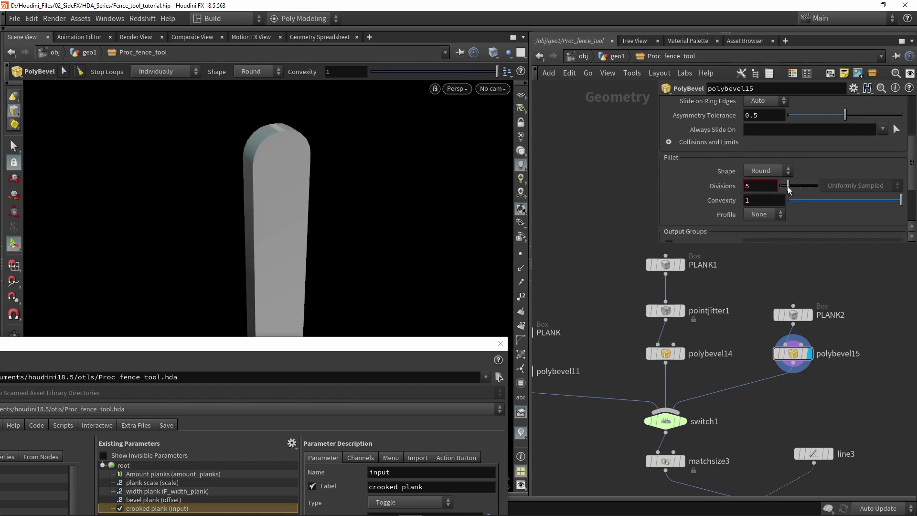
{"action": "key", "text": "Escape"}
{"action": "left_click_drag", "start_coordinate": [339, 221], "coordinate": [234, 215]}
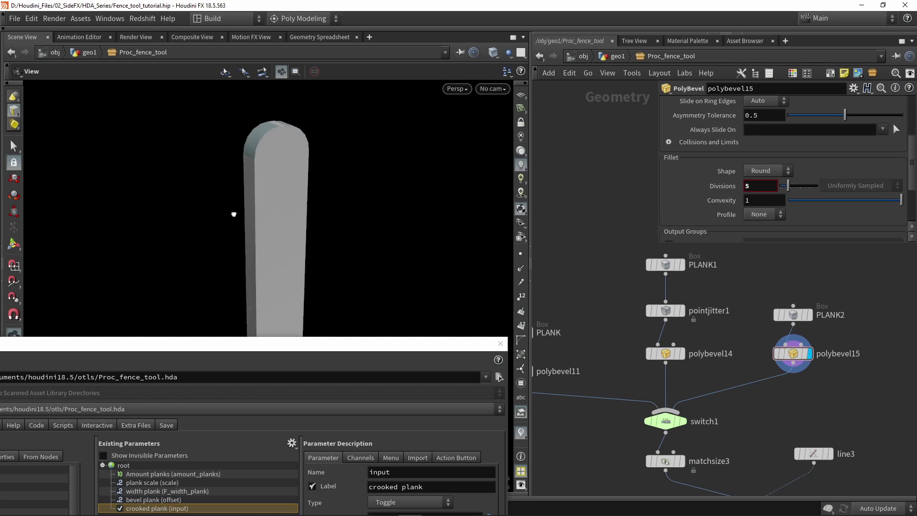
{"action": "key", "text": "Return"}
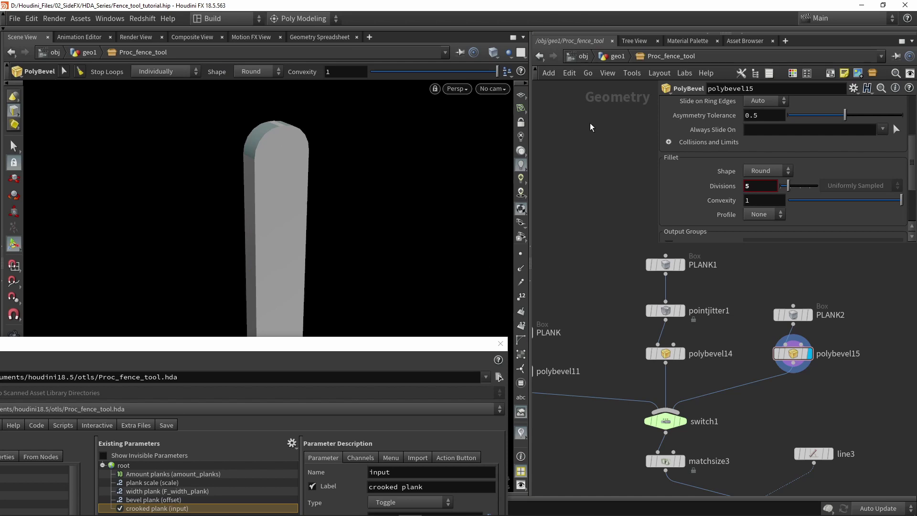
Return to geo1 and bring the Type Properties editor up to full view
{"action": "left_click", "coordinate": [616, 56]}
{"action": "key", "text": "Escape"}
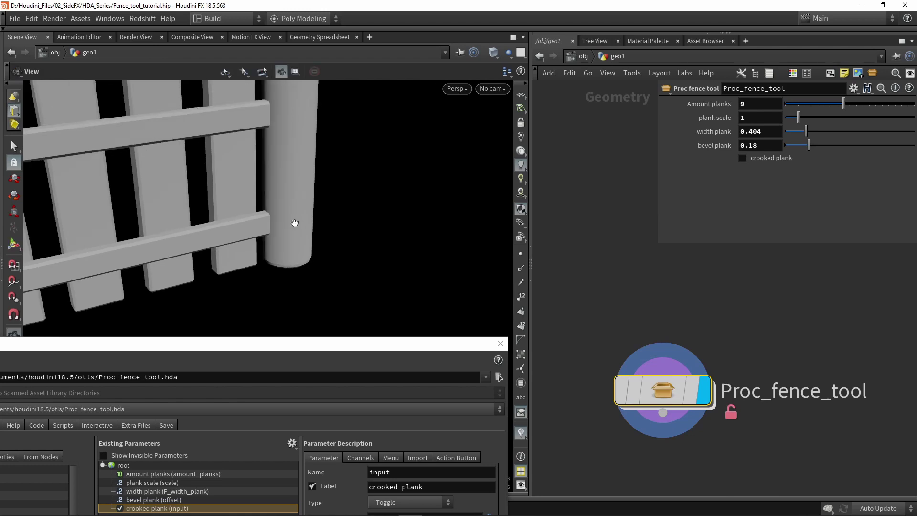
{"action": "scroll", "coordinate": [295, 223], "scroll_direction": "down", "scroll_amount": 3}
{"action": "left_click_drag", "start_coordinate": [287, 221], "coordinate": [435, 244]}
{"action": "key", "text": "Return"}
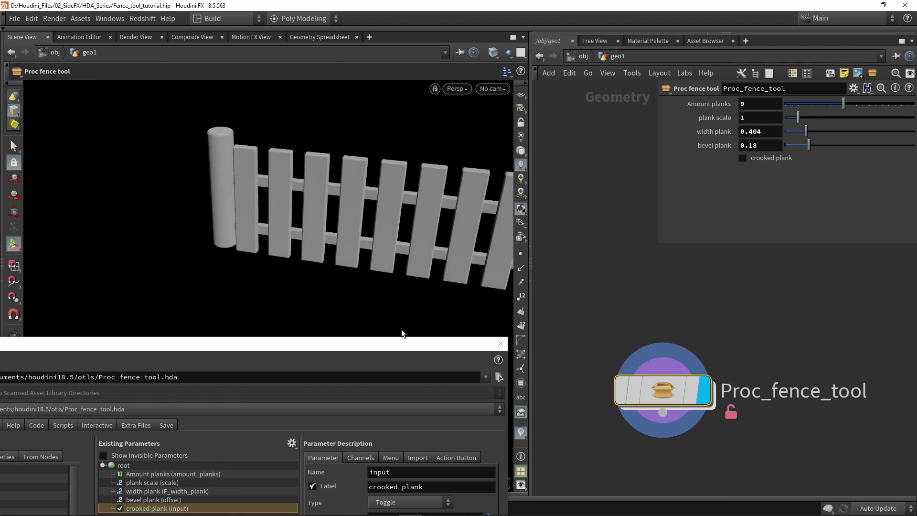
{"action": "left_click_drag", "start_coordinate": [403, 345], "coordinate": [417, 79]}
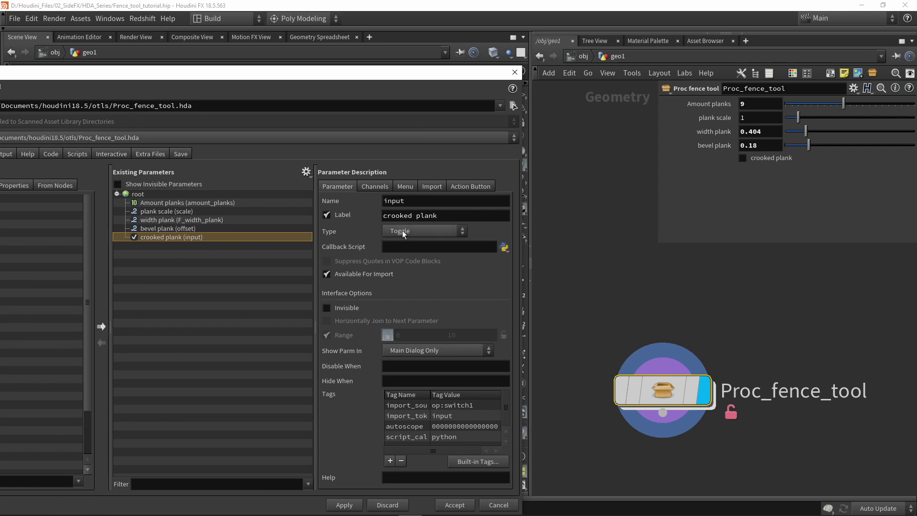
Change the crooked plank parameter to an Integer labelled 'Plank style'
{"action": "left_click", "coordinate": [401, 186]}
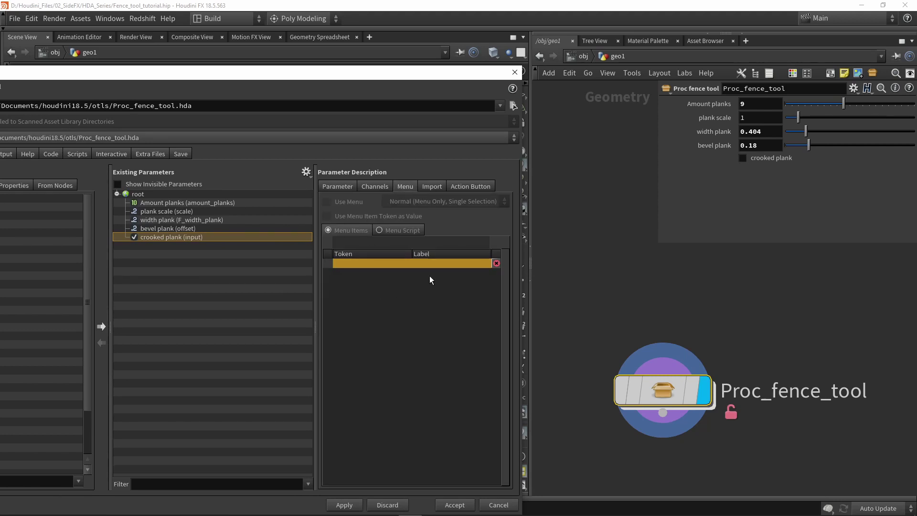
{"action": "left_click", "coordinate": [328, 185]}
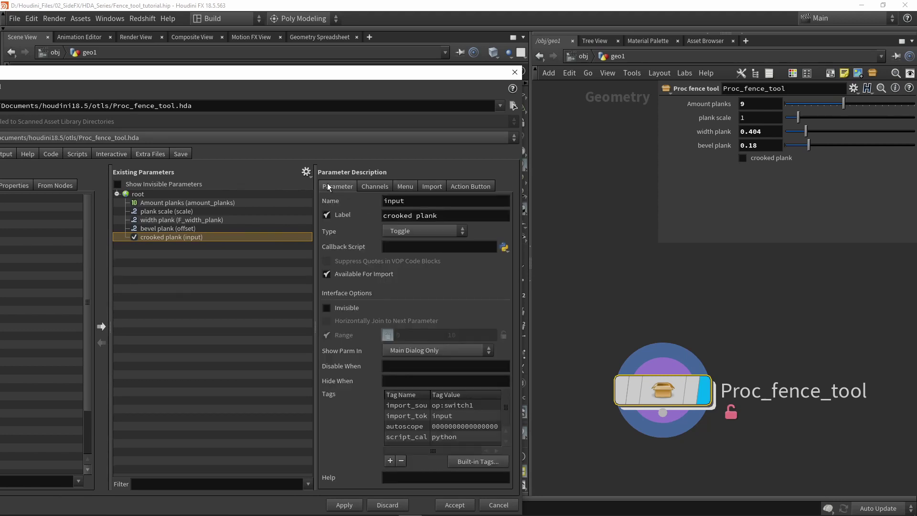
{"action": "left_click", "coordinate": [417, 232]}
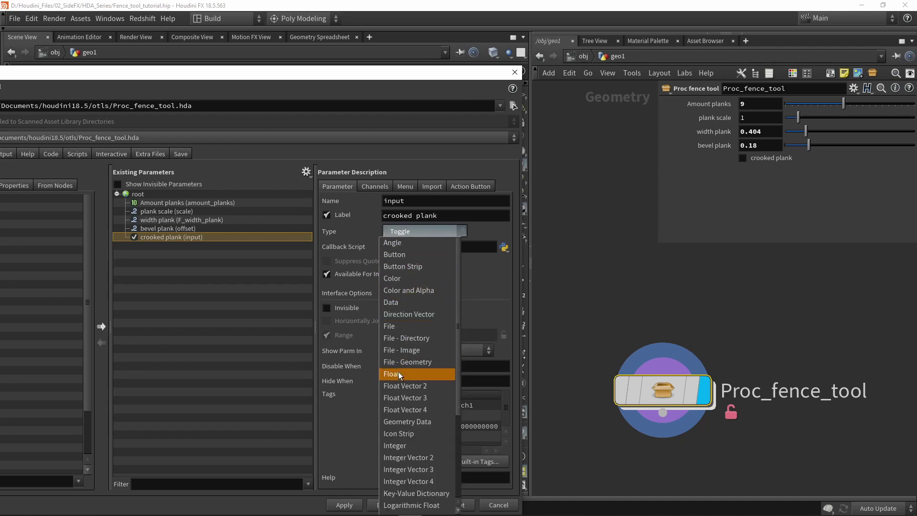
{"action": "left_click", "coordinate": [403, 445]}
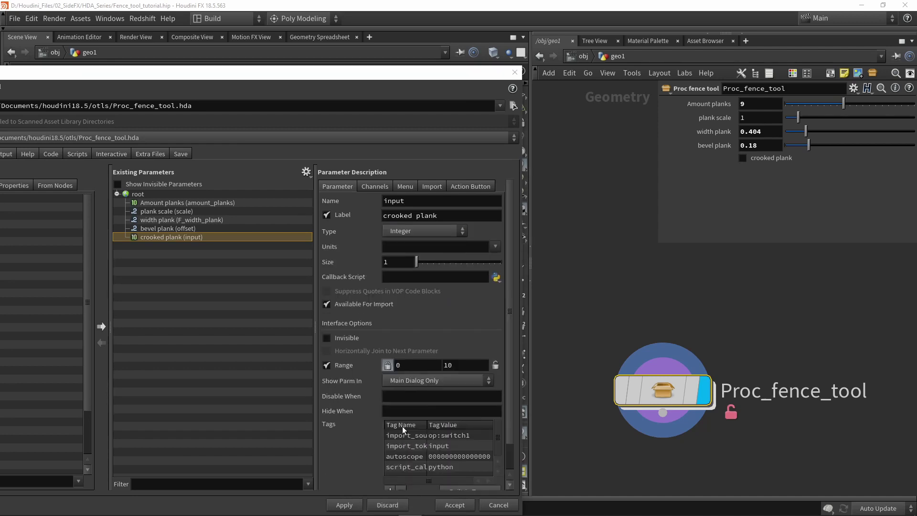
{"action": "left_click", "coordinate": [348, 505]}
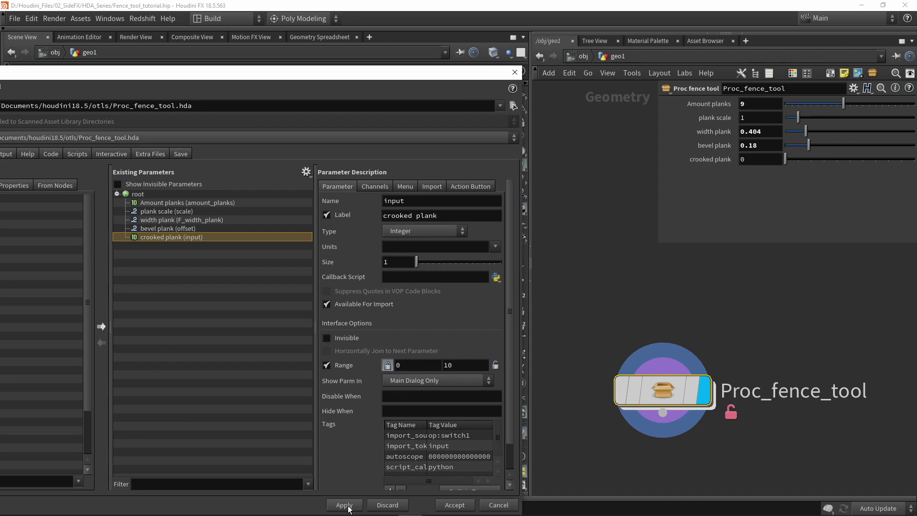
{"action": "left_click_drag", "start_coordinate": [454, 213], "coordinate": [382, 215]}
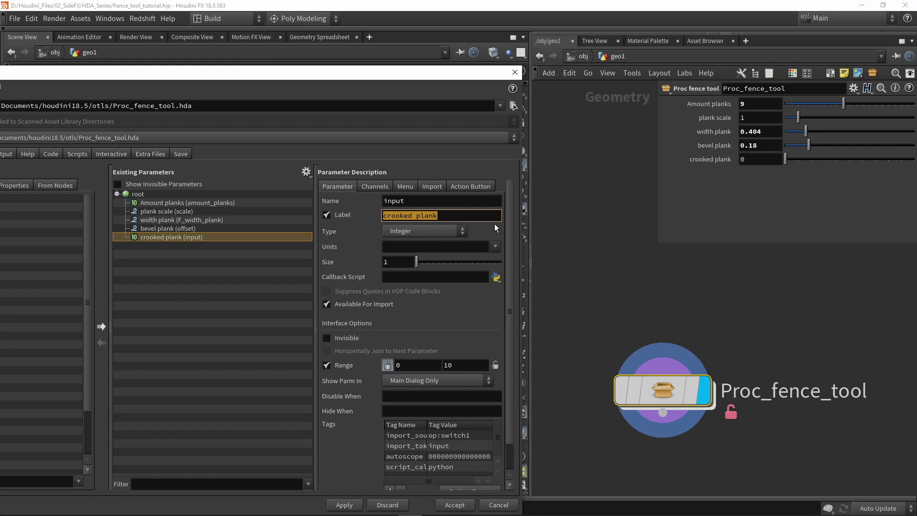
{"action": "type", "text": "Plank st"}
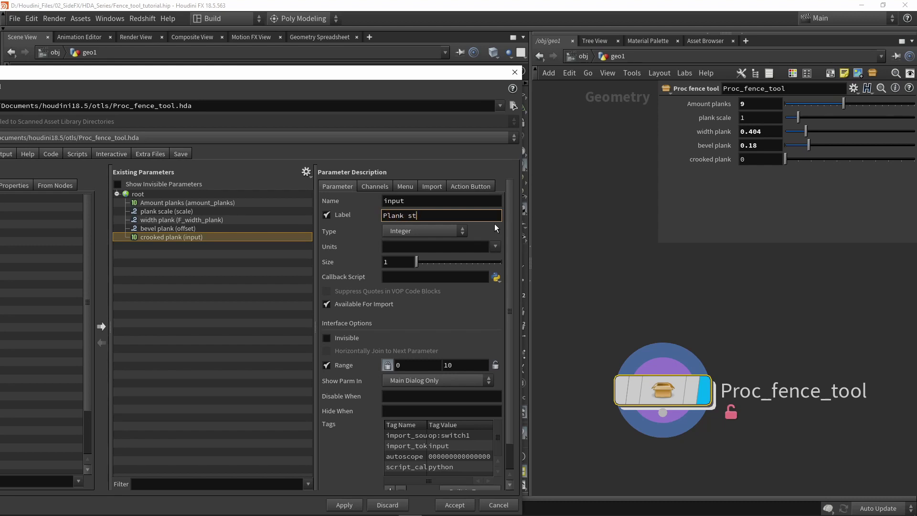
{"action": "type", "text": "yle"}
{"action": "key", "text": "Return"}
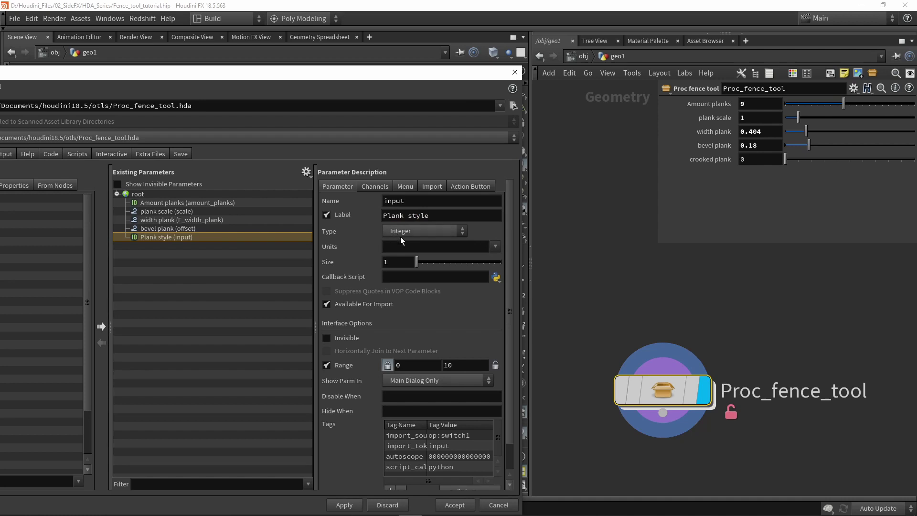
Turn on a normal menu for Plank style and add item 0 'Default'
{"action": "left_click", "coordinate": [407, 188]}
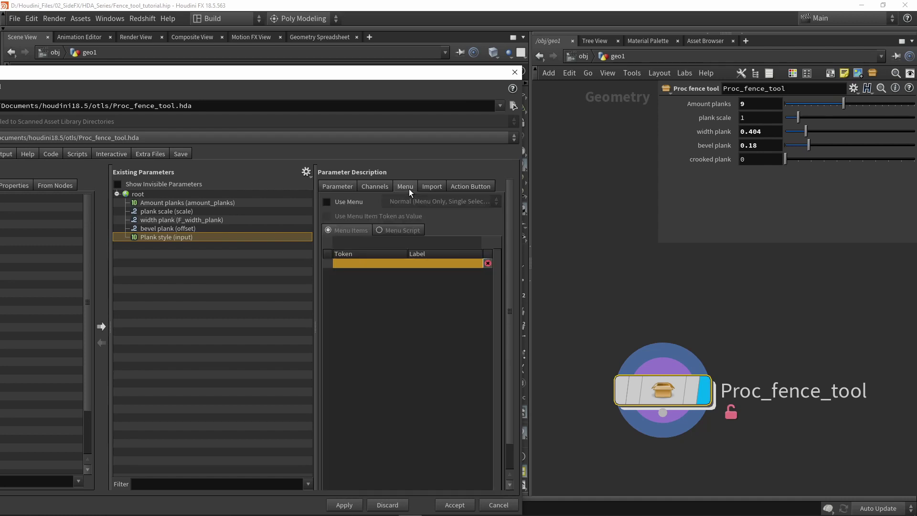
{"action": "left_click", "coordinate": [343, 202]}
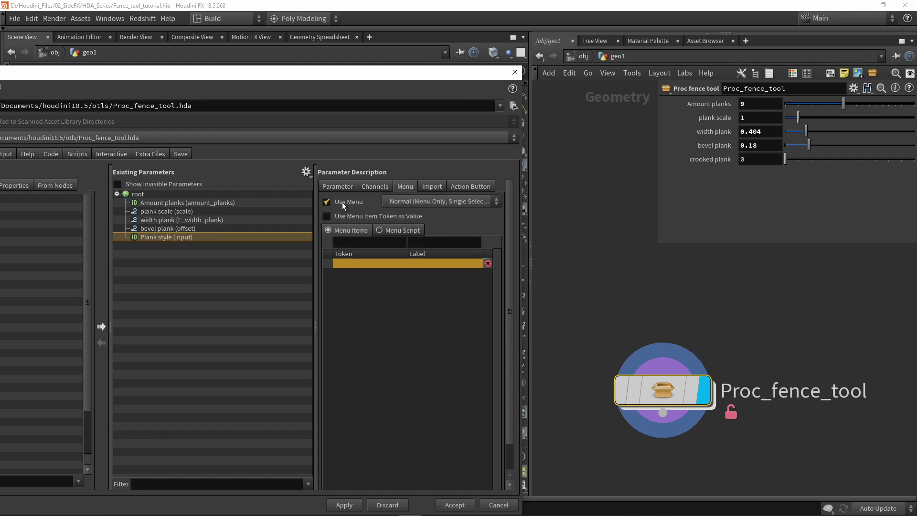
{"action": "left_click", "coordinate": [394, 202]}
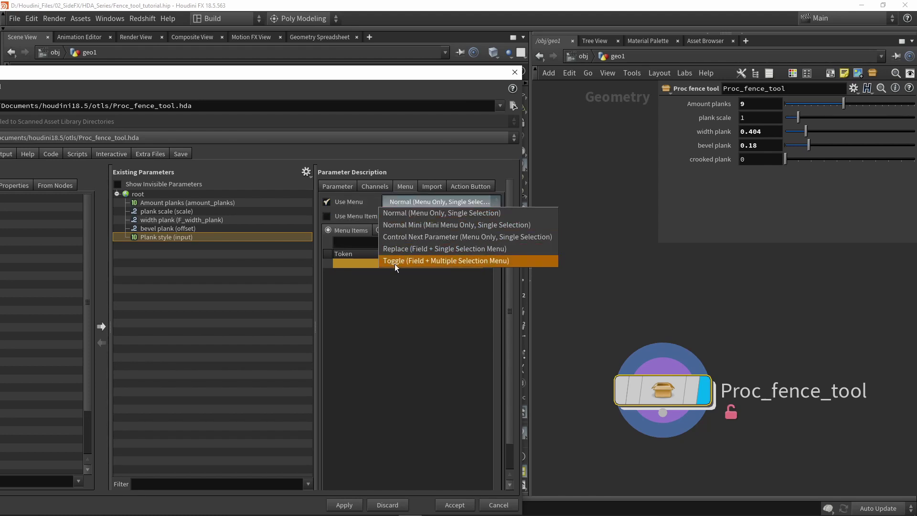
{"action": "left_click", "coordinate": [403, 211]}
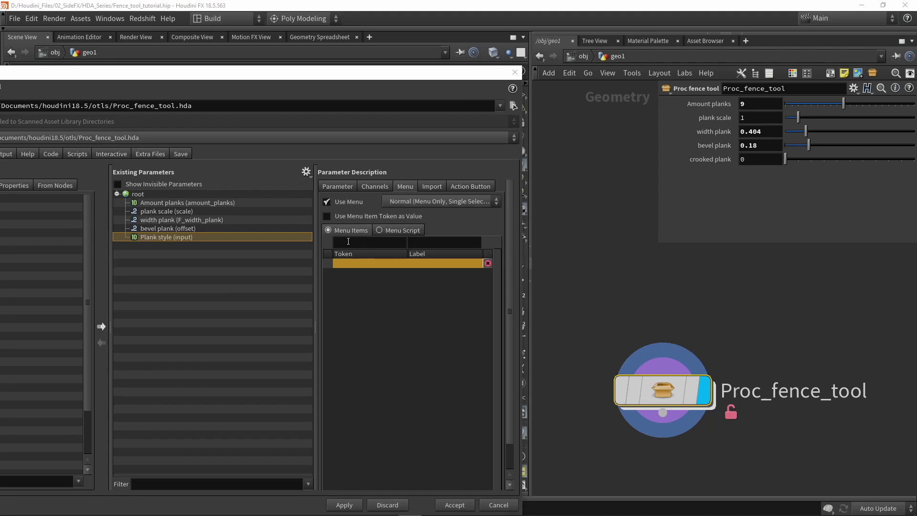
{"action": "left_click", "coordinate": [390, 245]}
{"action": "type", "text": "0"}
{"action": "left_click", "coordinate": [434, 245]}
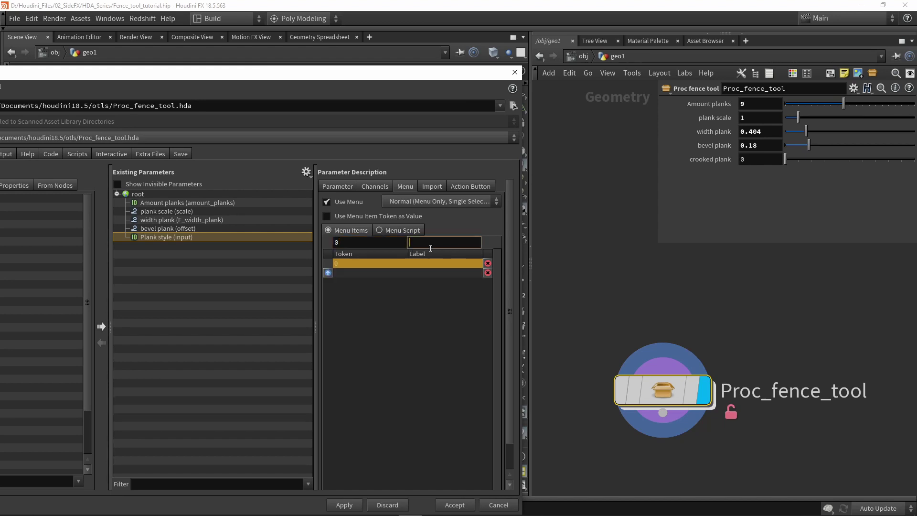
{"action": "type", "text": "Default"}
{"action": "key", "text": "Return"}
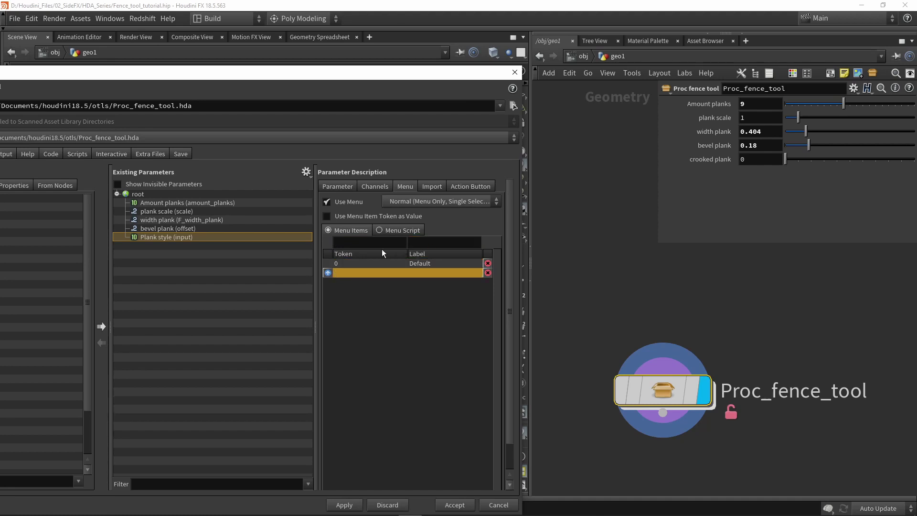
Add menu items 1 'Crooked plank' and 2 'Round', then apply to the asset
{"action": "left_click", "coordinate": [374, 242]}
{"action": "type", "text": "1"}
{"action": "left_click", "coordinate": [433, 243]}
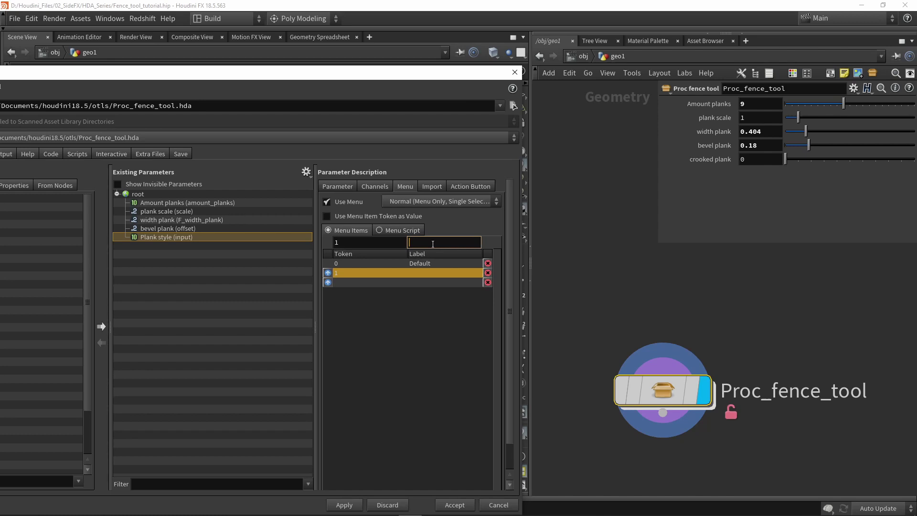
{"action": "type", "text": "Crooked plank"}
{"action": "key", "text": "Return"}
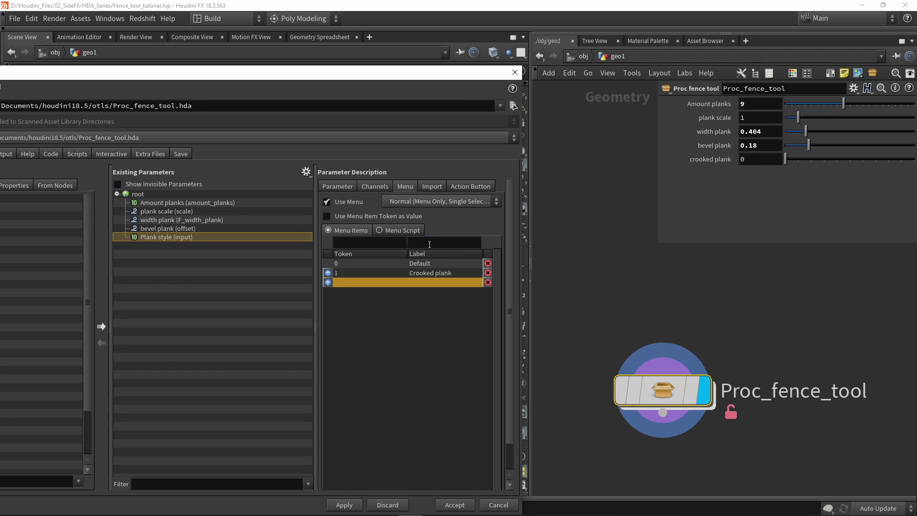
{"action": "left_click", "coordinate": [392, 246]}
{"action": "type", "text": "2"}
{"action": "left_click", "coordinate": [440, 246]}
{"action": "type", "text": "Round"}
{"action": "key", "text": "Return"}
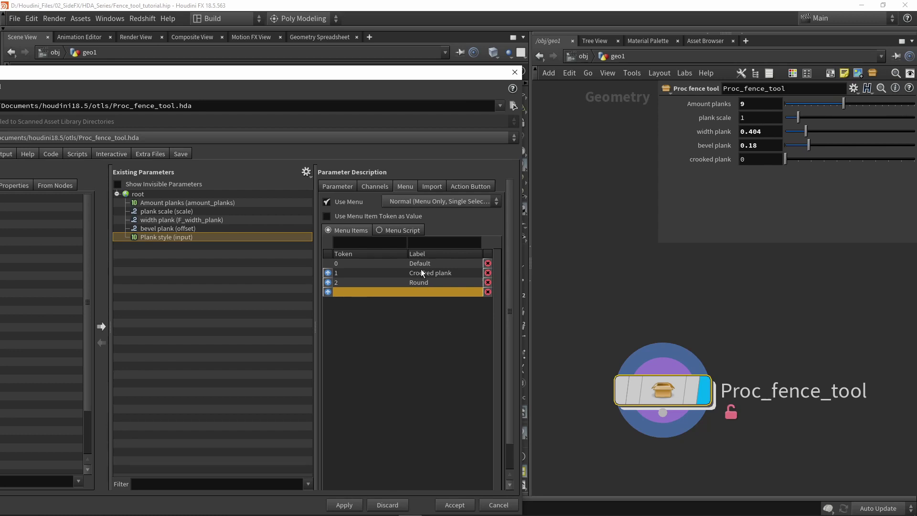
{"action": "left_click", "coordinate": [346, 505]}
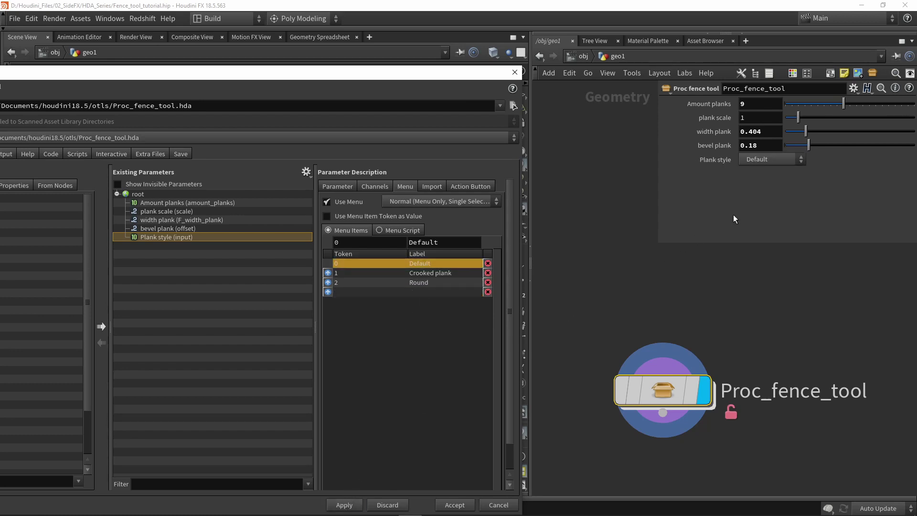
Try Plank style Crooked plank, then Round, viewing the fence front-on
{"action": "left_click", "coordinate": [763, 161]}
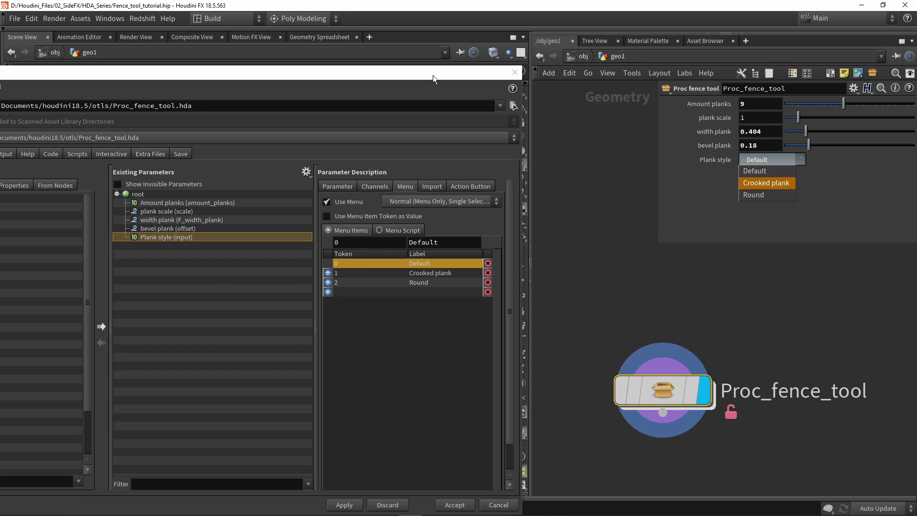
{"action": "left_click_drag", "start_coordinate": [433, 75], "coordinate": [434, 370]}
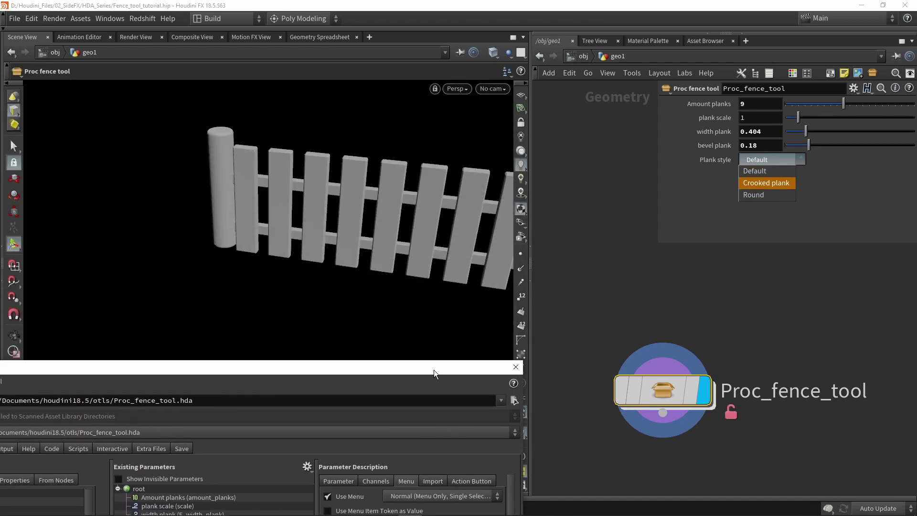
{"action": "left_click", "coordinate": [758, 182]}
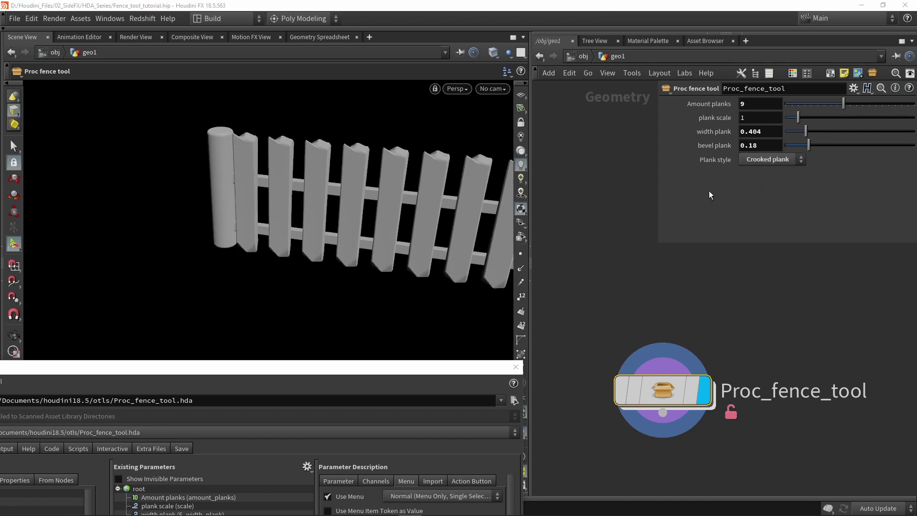
{"action": "left_click", "coordinate": [755, 162]}
{"action": "left_click", "coordinate": [757, 193]}
{"action": "key", "text": "Escape"}
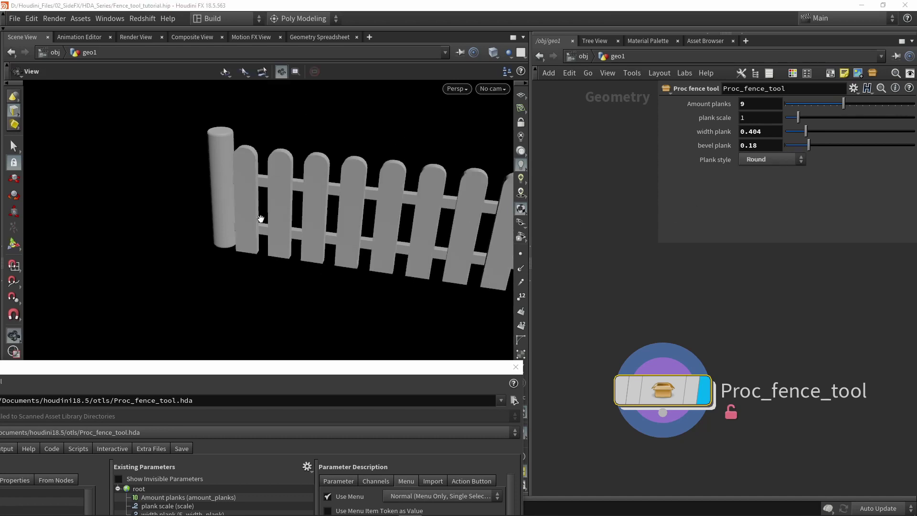
{"action": "left_click_drag", "start_coordinate": [261, 218], "coordinate": [240, 236]}
{"action": "key", "text": "Return"}
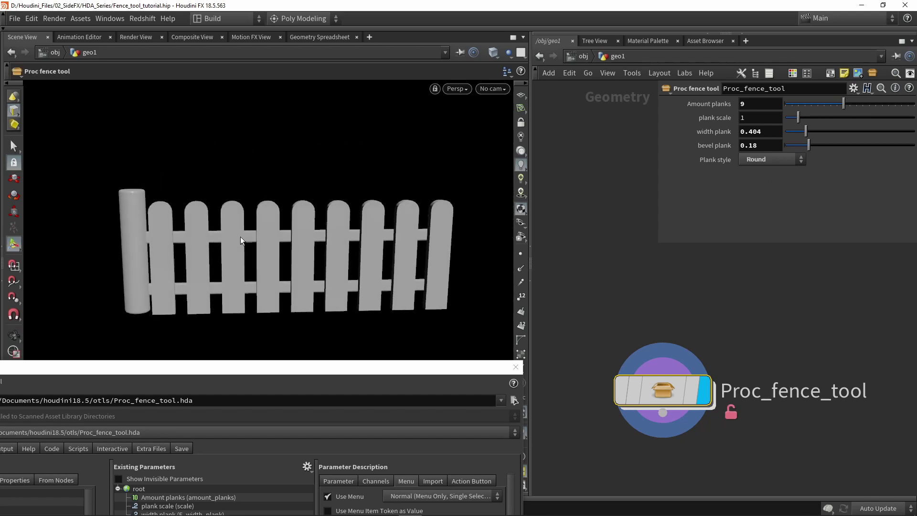
Cycle Plank style through Default and Crooked plank, finishing on Round
{"action": "left_click", "coordinate": [753, 162]}
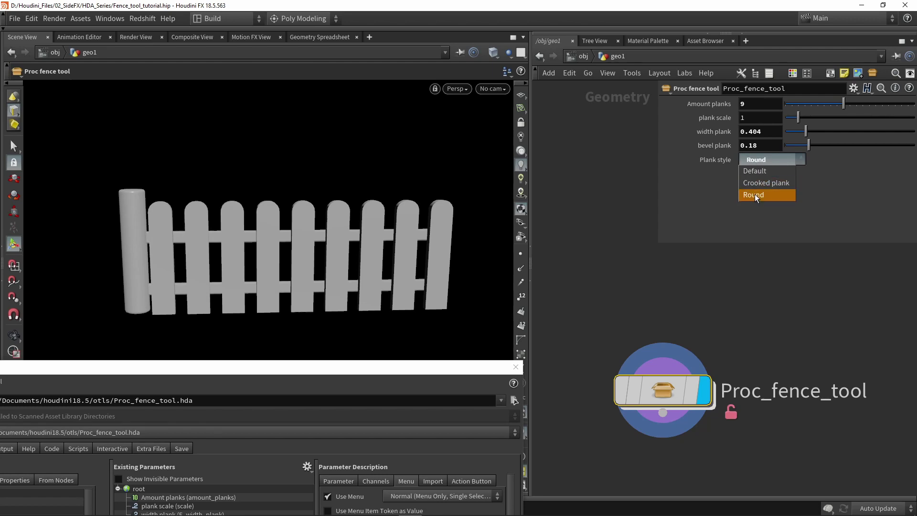
{"action": "left_click", "coordinate": [750, 171]}
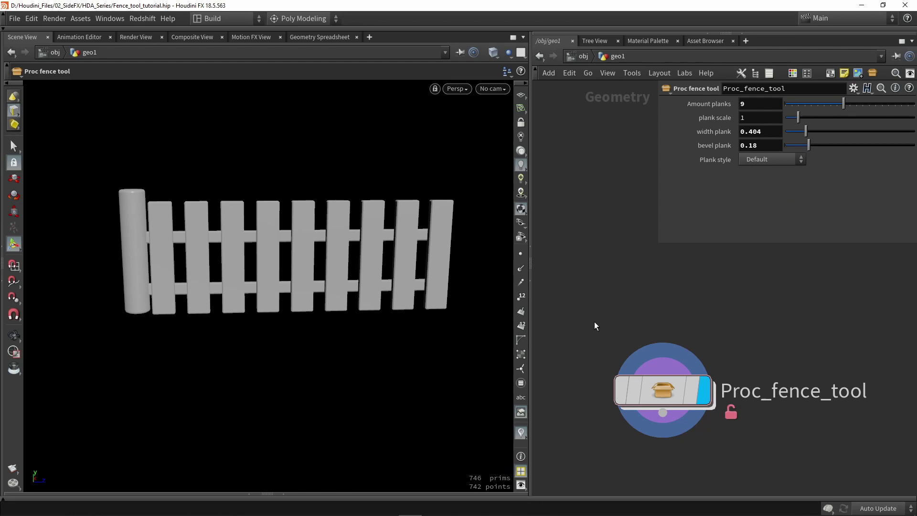
{"action": "left_click", "coordinate": [775, 159]}
{"action": "left_click", "coordinate": [769, 182]}
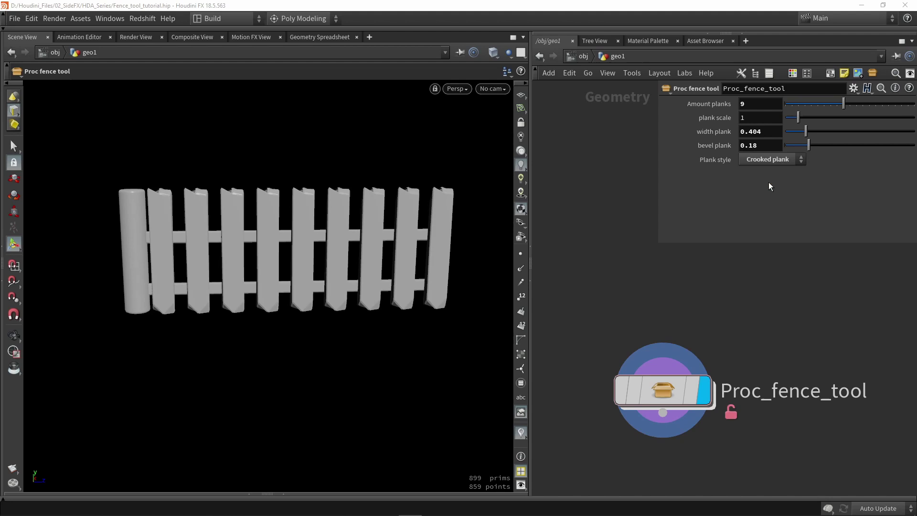
{"action": "left_click", "coordinate": [769, 163]}
{"action": "left_click", "coordinate": [767, 194]}
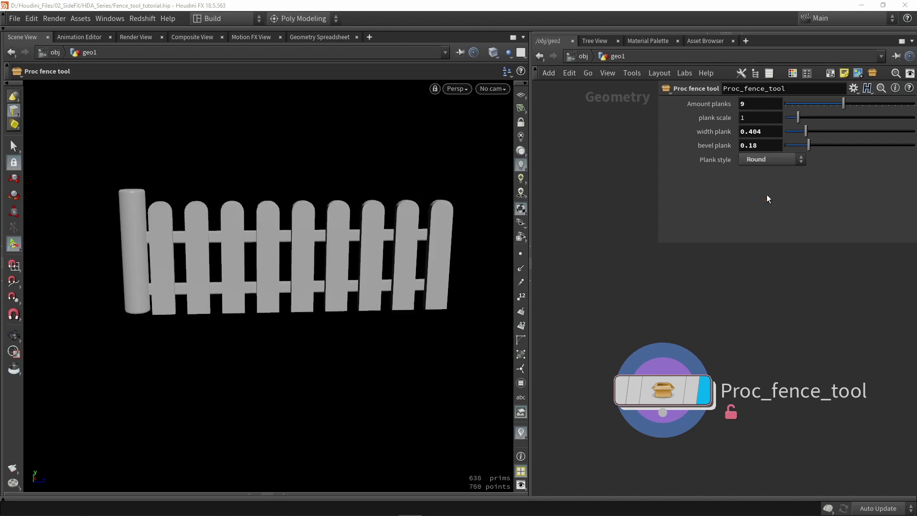